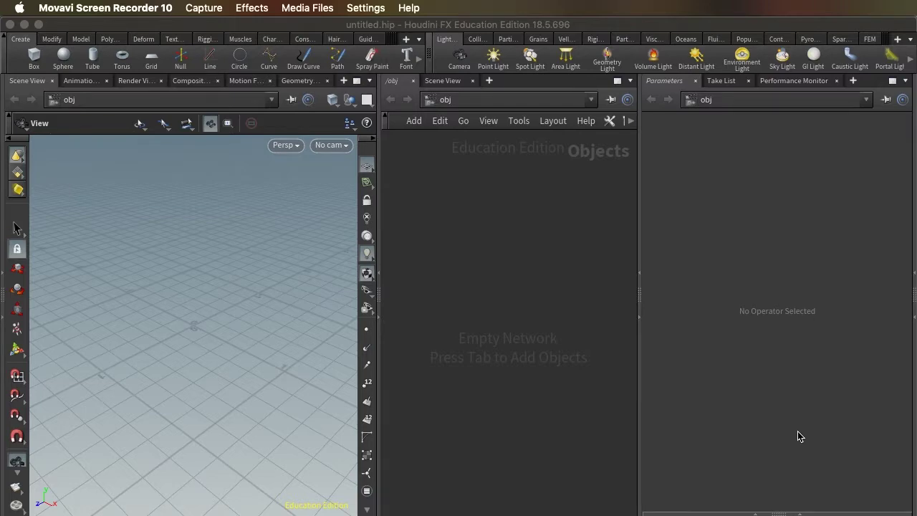
- Create a sphere1 geometry object from the Create shelf and dive into its radius-0.5 Sphere node
left_click(66, 57)
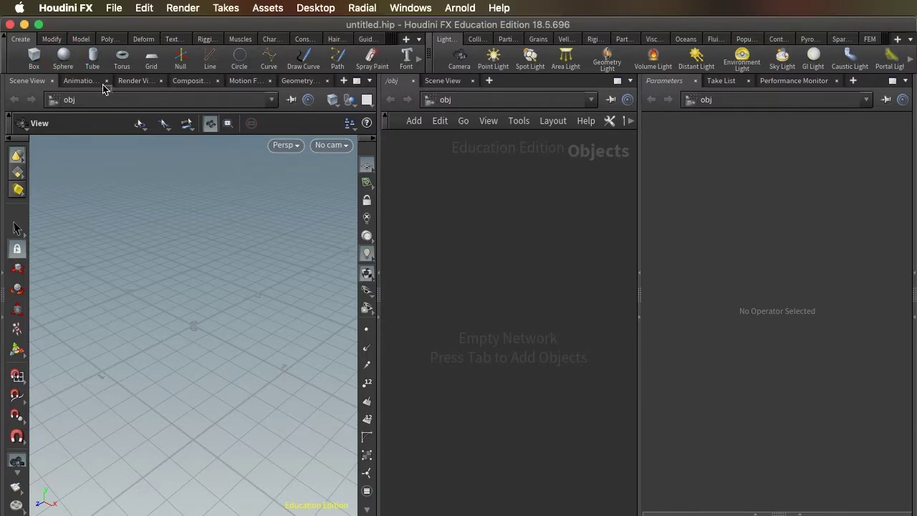
left_click(498, 219)
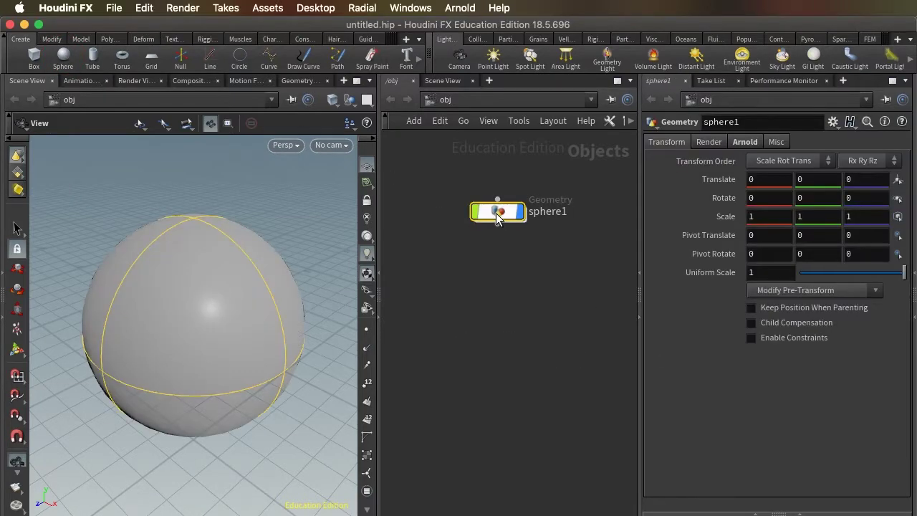
double_click(498, 219)
mouse_move(506, 272)
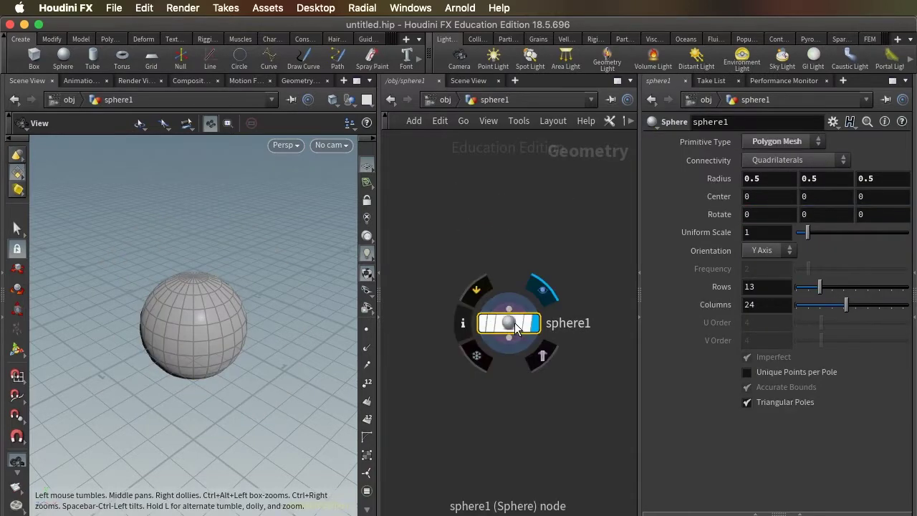
left_click_drag(507, 273, 506, 227)
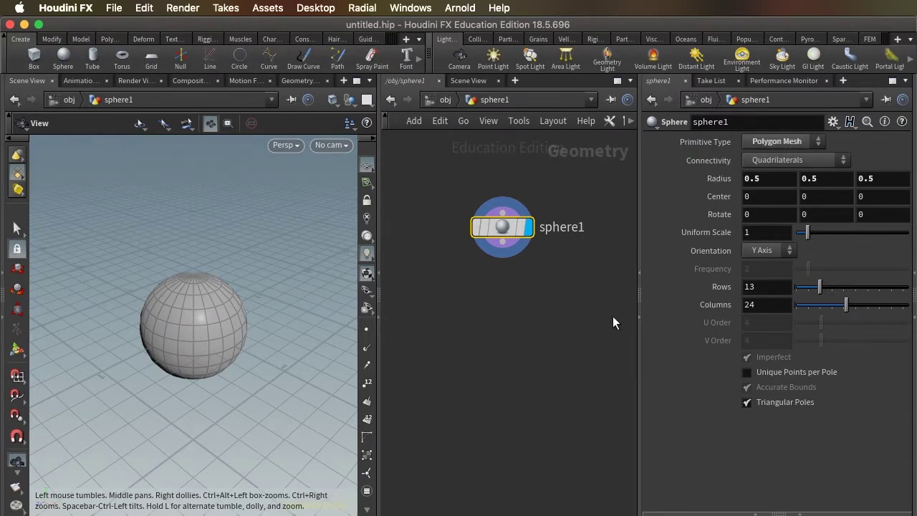
- Delete the old sphere node and add a new Sphere set to Polygon Mesh (radius 1, 13×24)
left_click_drag(563, 306, 500, 226)
key("BackSpace")
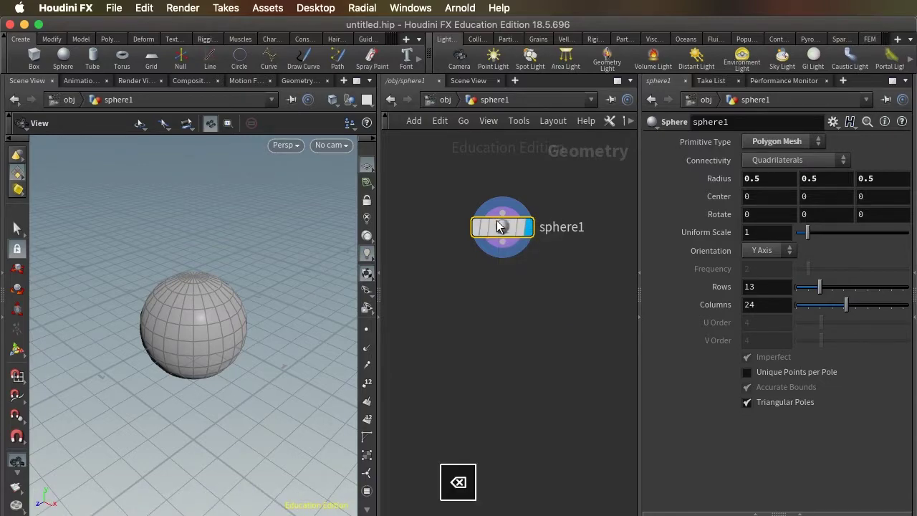
key("Tab")
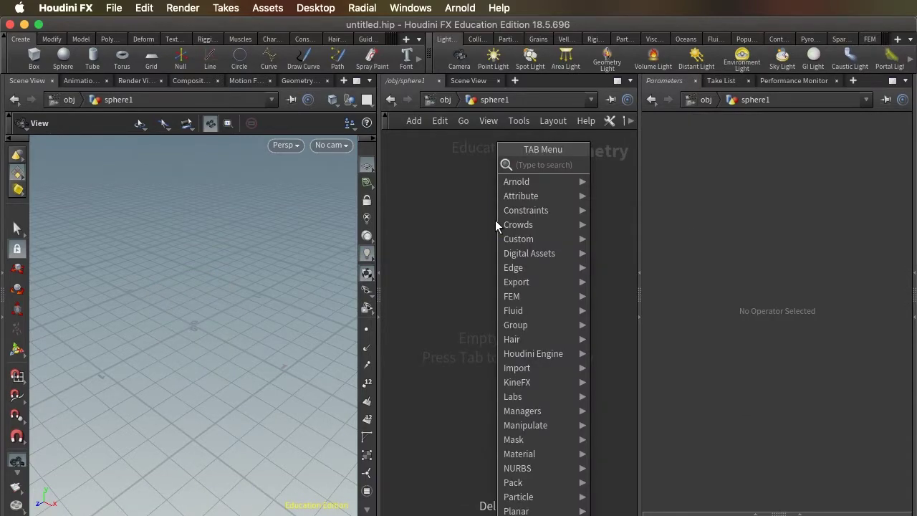
type("sph")
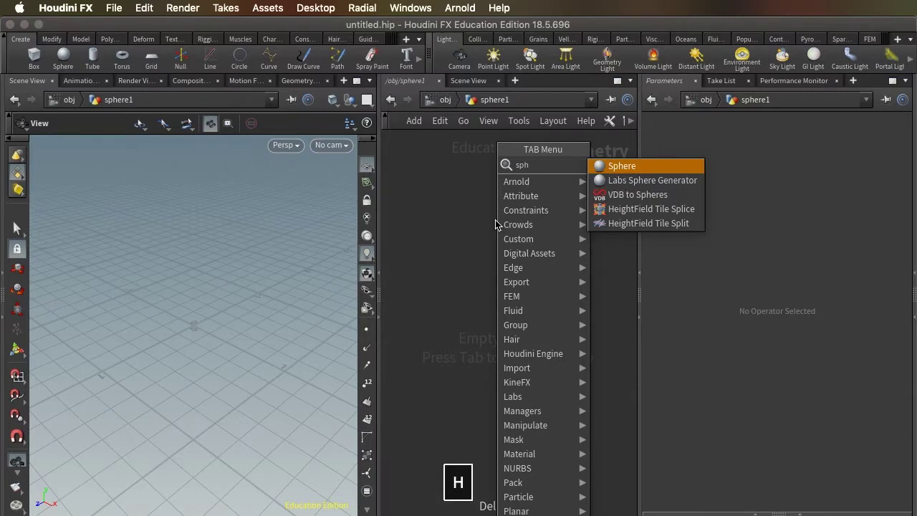
left_click(621, 166)
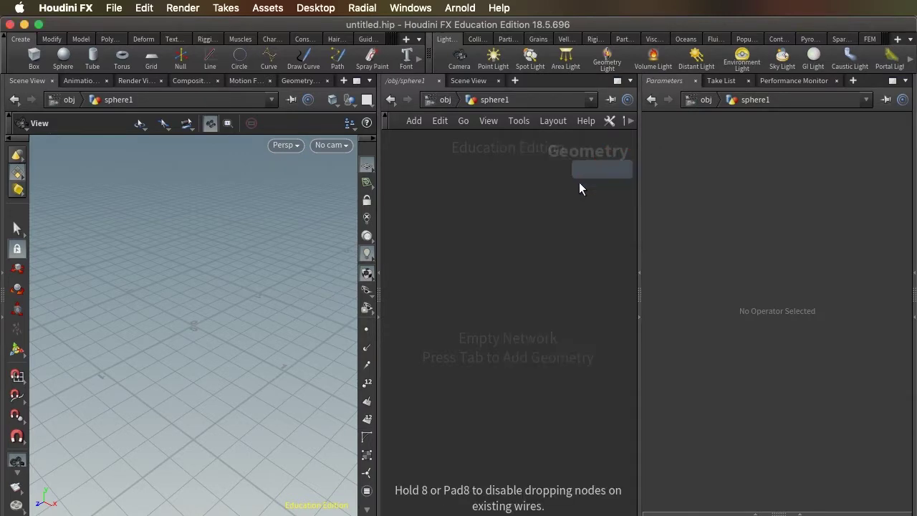
left_click(513, 227)
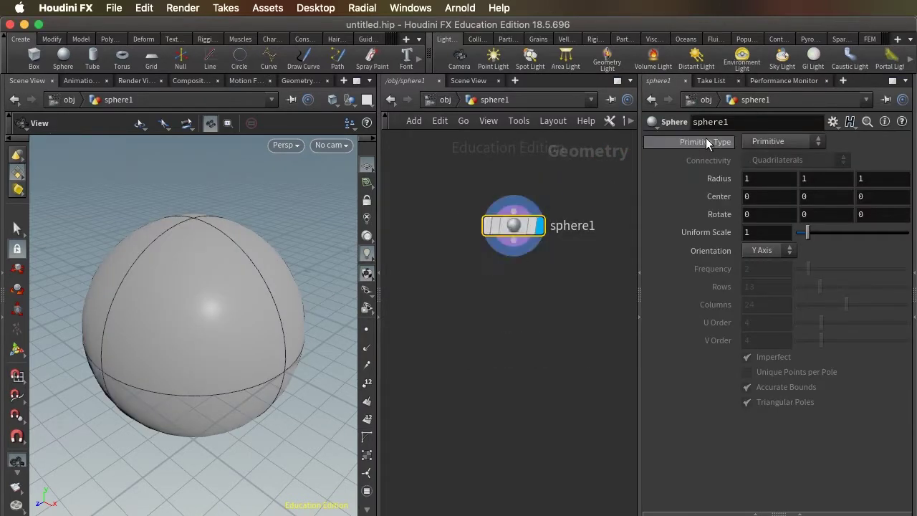
left_click(769, 142)
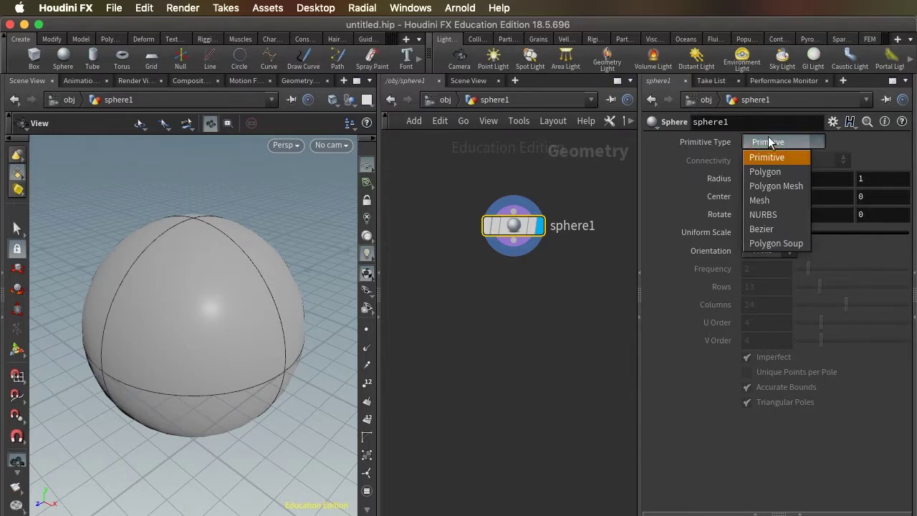
left_click(773, 182)
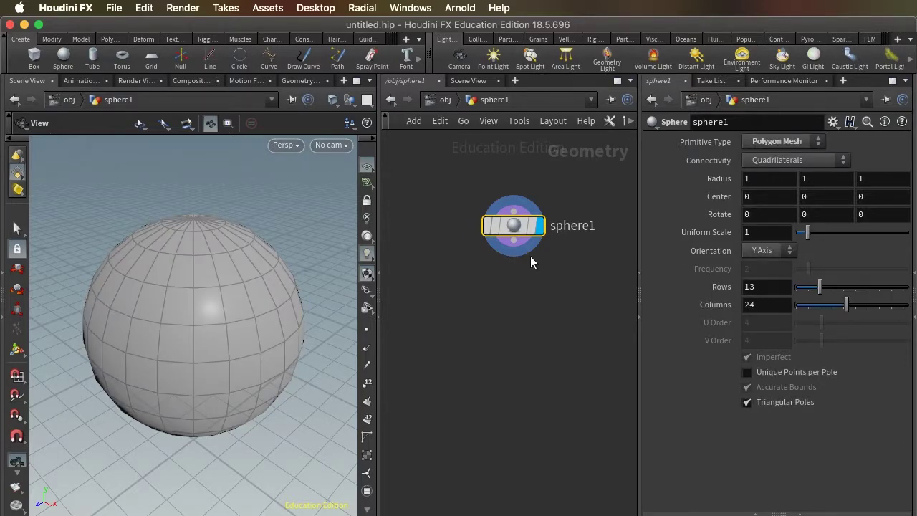
left_click_drag(514, 226, 511, 204)
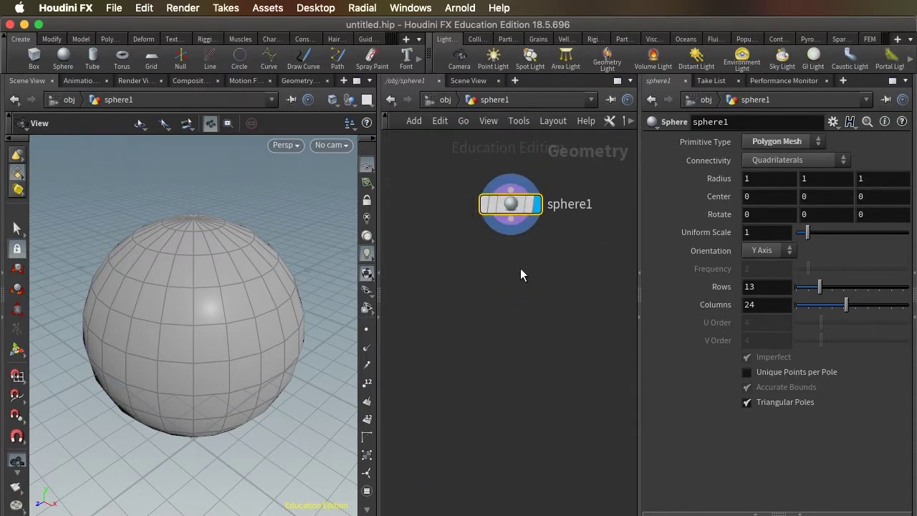
left_click_drag(511, 208, 536, 218)
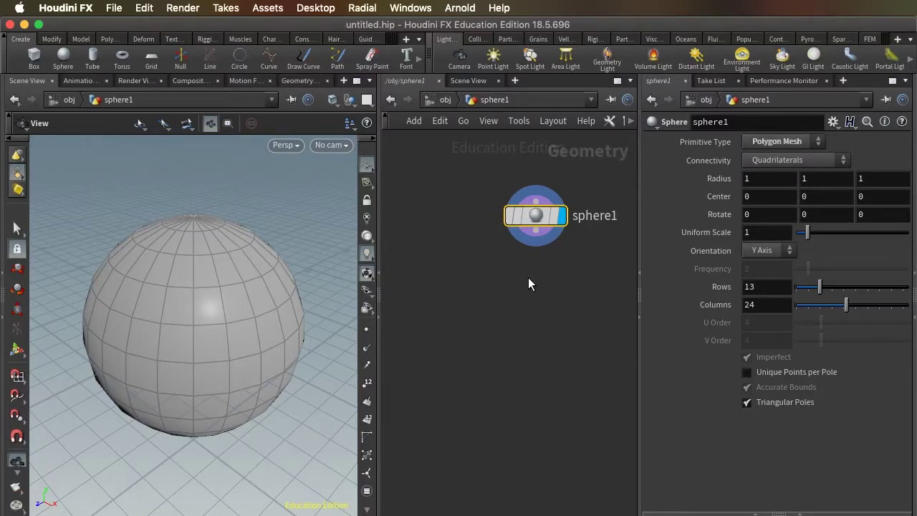
- Add a scatter1 node below sphere1 and wire sphere1 into it
key("Tab")
type("s")
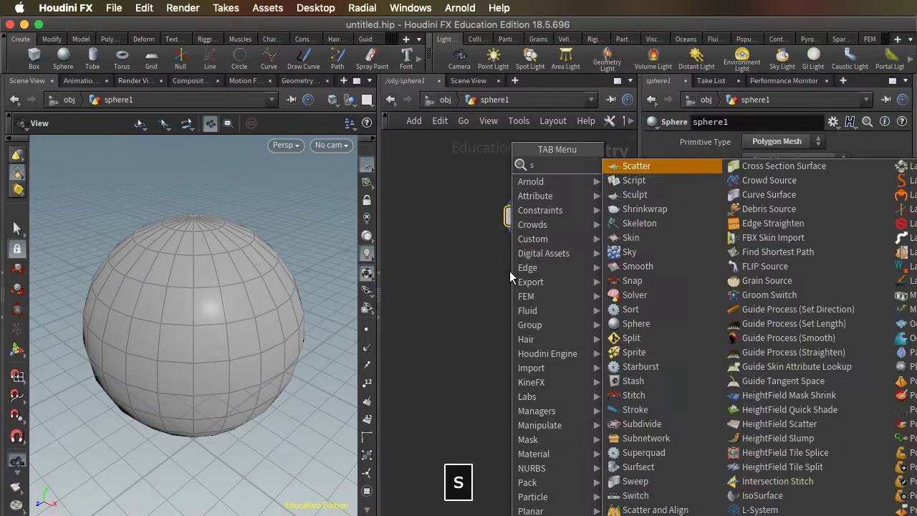
type("catter")
key("Return")
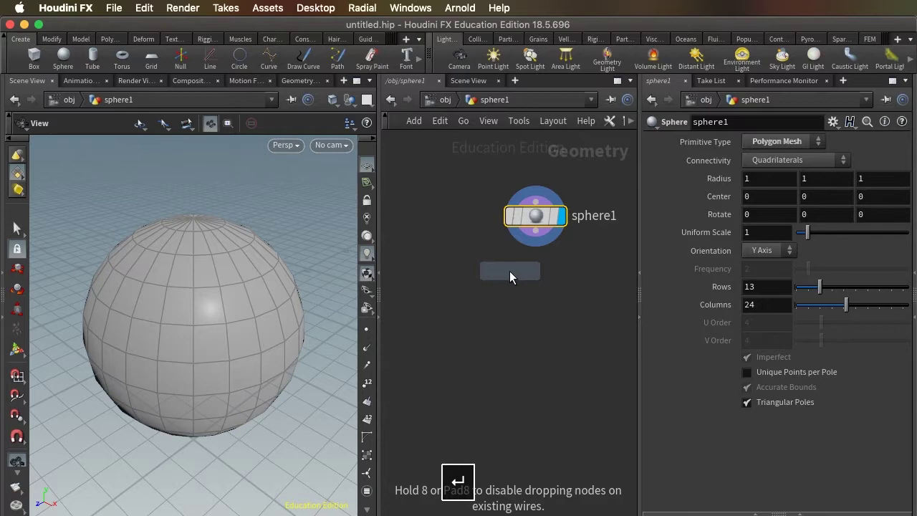
left_click(504, 273)
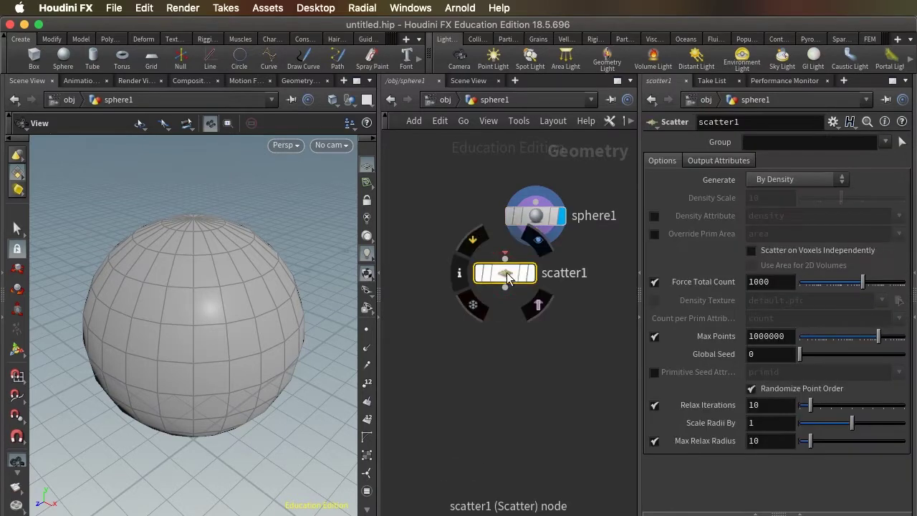
left_click_drag(536, 241, 506, 258)
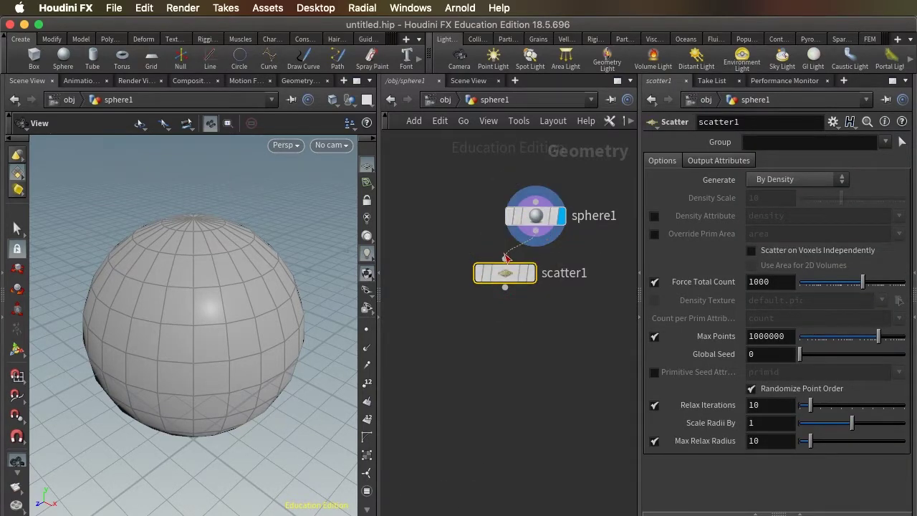
- Add a second sphere, sphere2, with Uniform Scale 0.05
left_click(428, 211)
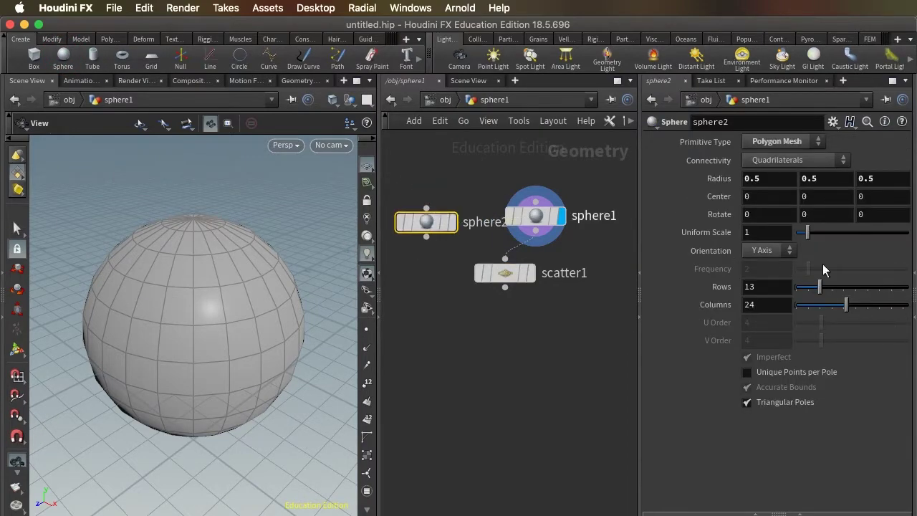
left_click(751, 232)
type("0.")
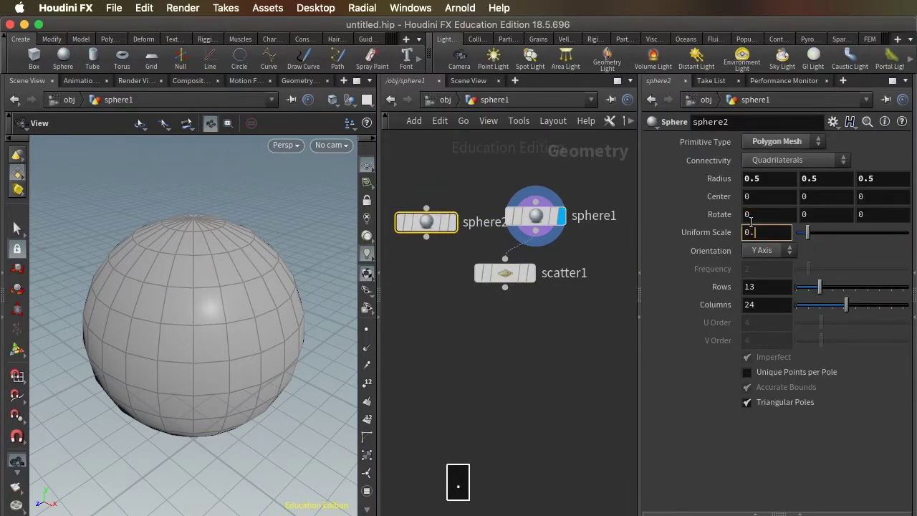
type("05")
key("Return")
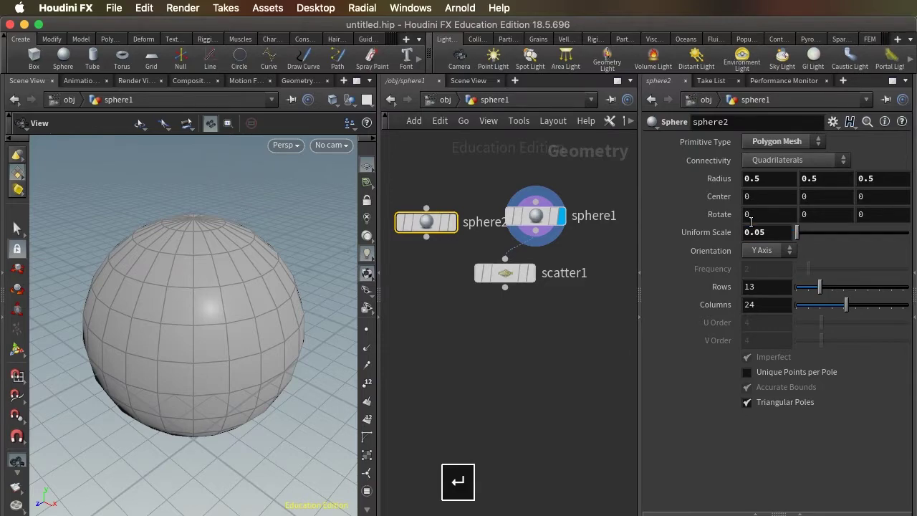
- Add copytopoints1 fed by sphere2 and scatter1, display it, and inspect the studded sphere
key("Tab")
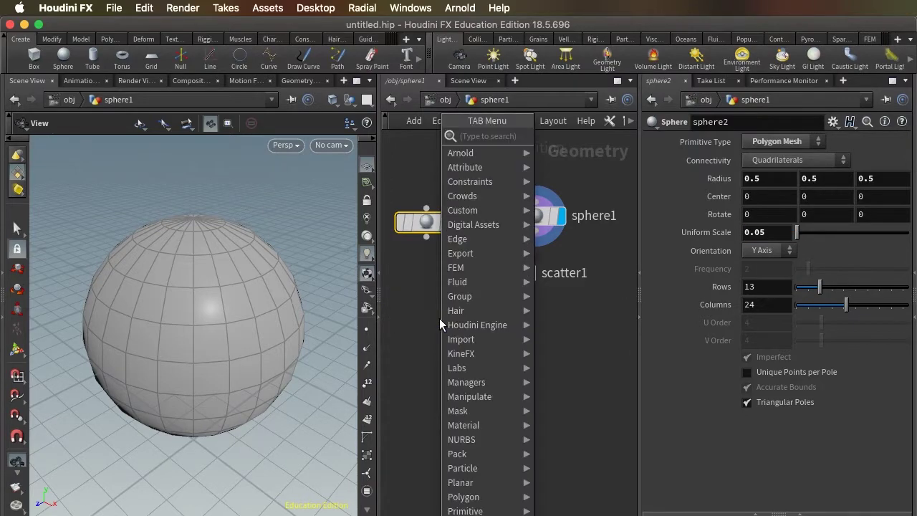
type("copy")
key("Return")
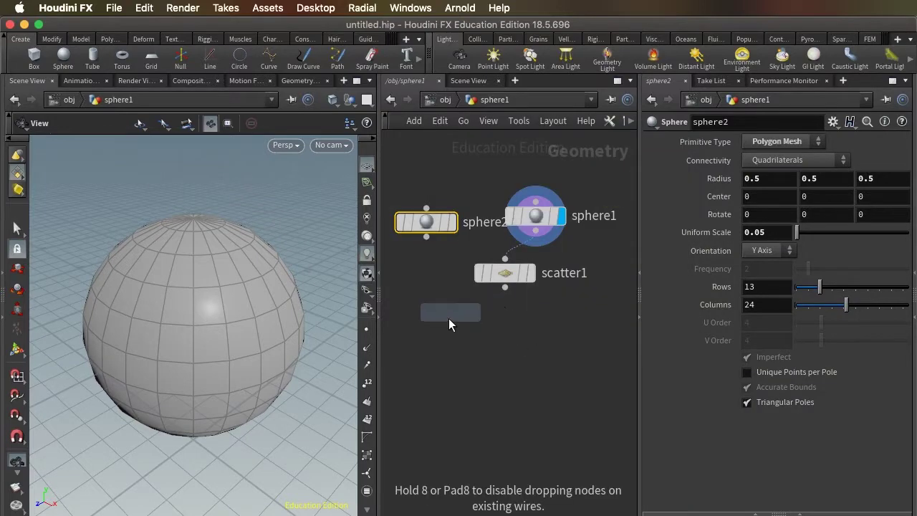
left_click(448, 320)
left_click_drag(505, 288, 461, 305)
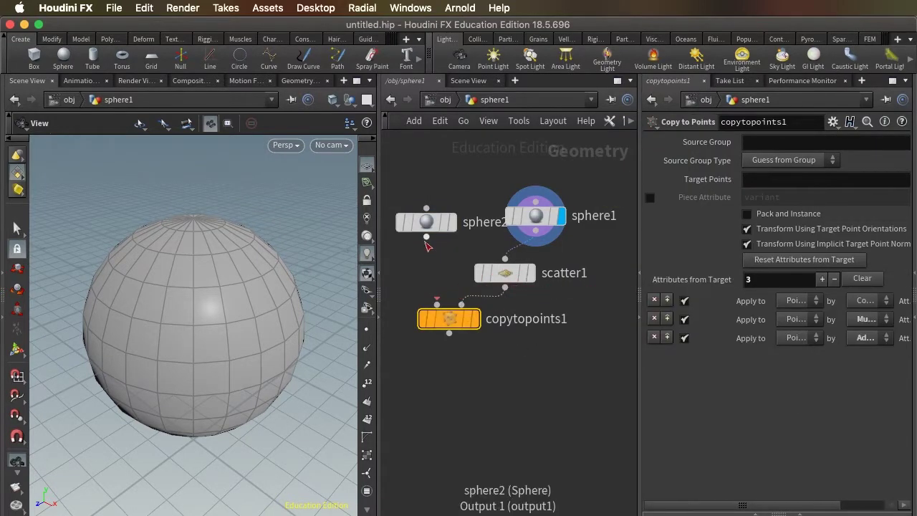
left_click_drag(425, 237, 437, 305)
left_click(476, 320)
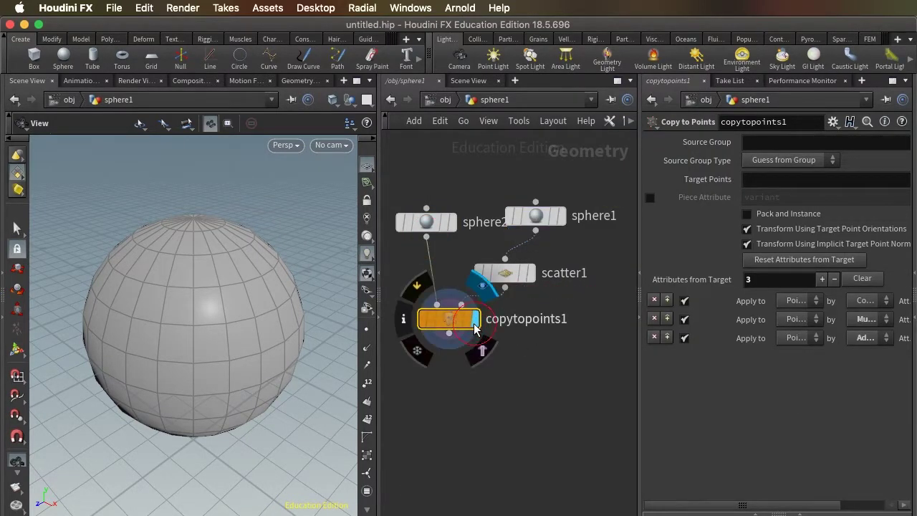
left_click_drag(258, 348, 228, 319)
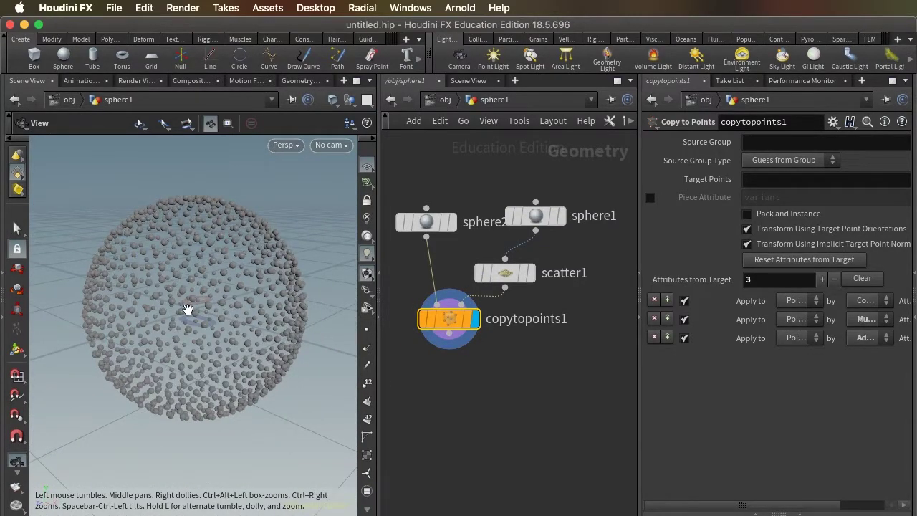
scroll(200, 310, "up", 5)
scroll(200, 308, "down", 4)
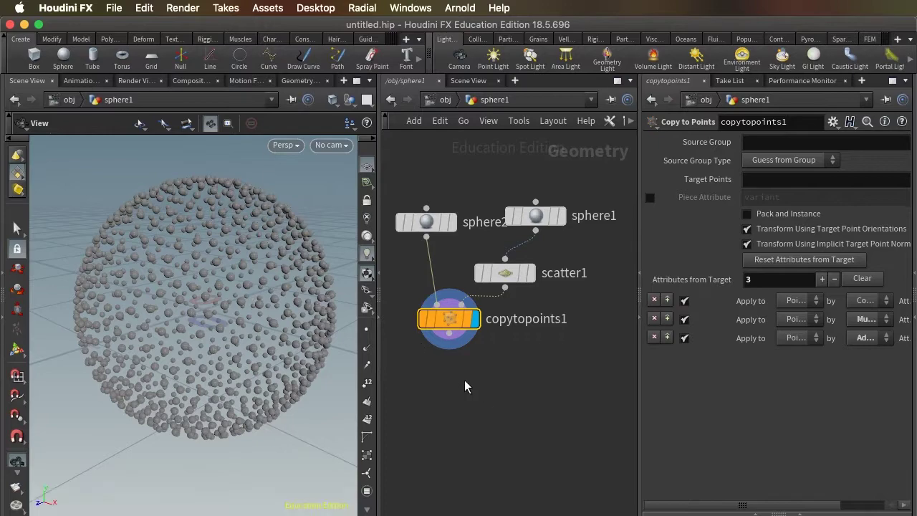
- Add a merge1 node combining copytopoints1 and sphere1, and set its display flag
key("Tab")
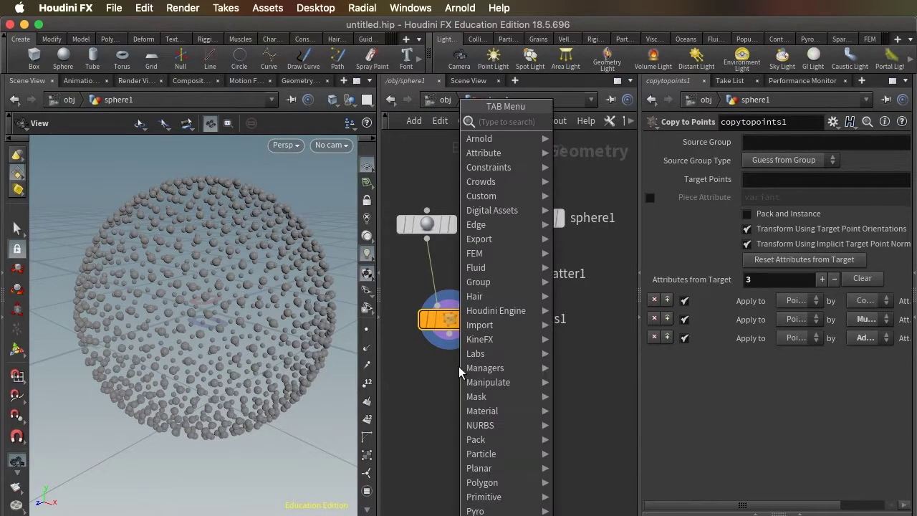
type("merg")
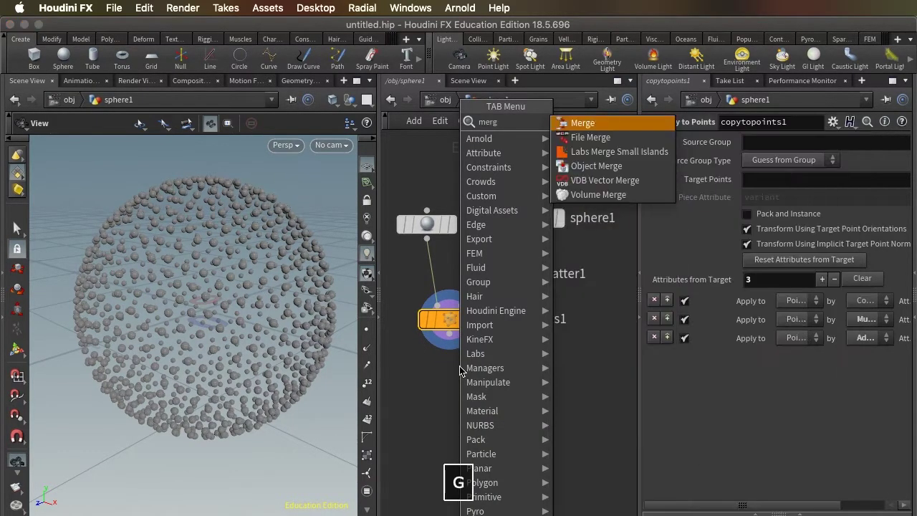
key("Up")
key("Down")
key("Return")
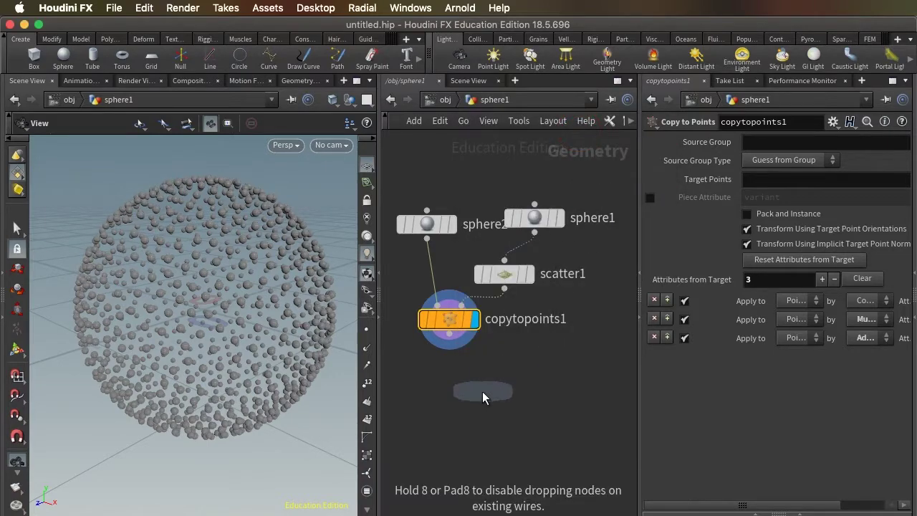
left_click(489, 373)
left_click(450, 334)
left_click(488, 357)
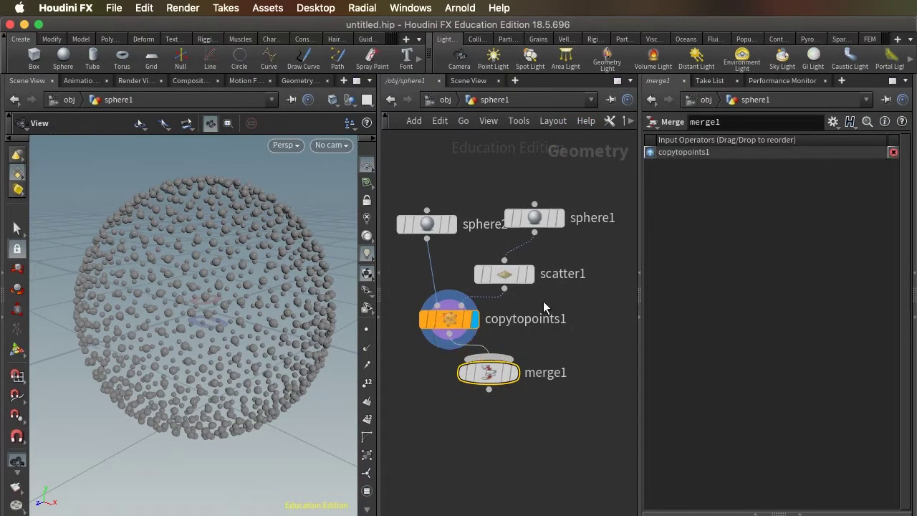
left_click(535, 233)
left_click(489, 359)
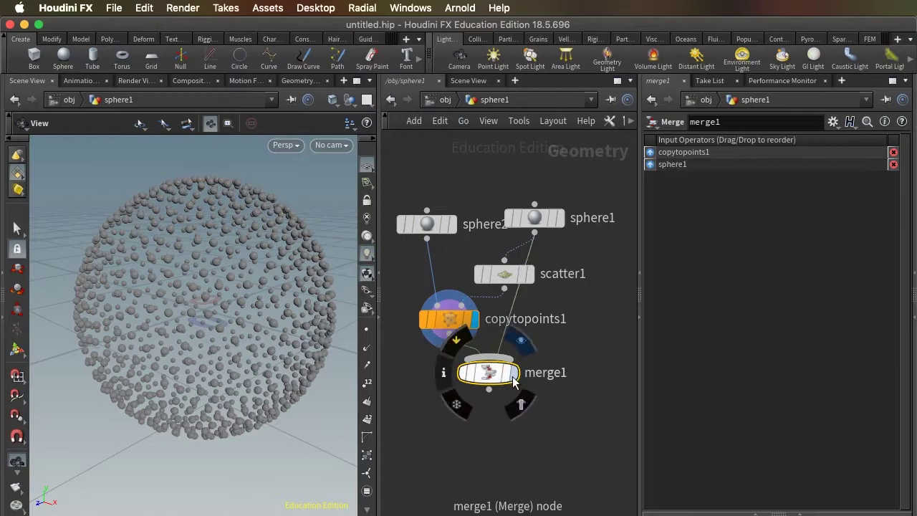
left_click(514, 379)
- Orbit the merged sphere and check merge1's point and polygon counts in its node info
left_click_drag(205, 365, 209, 308)
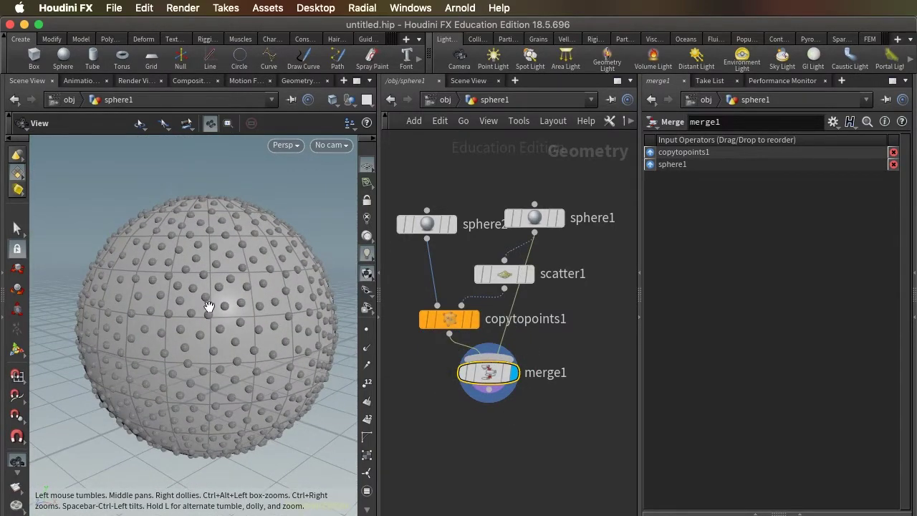
mouse_move(489, 387)
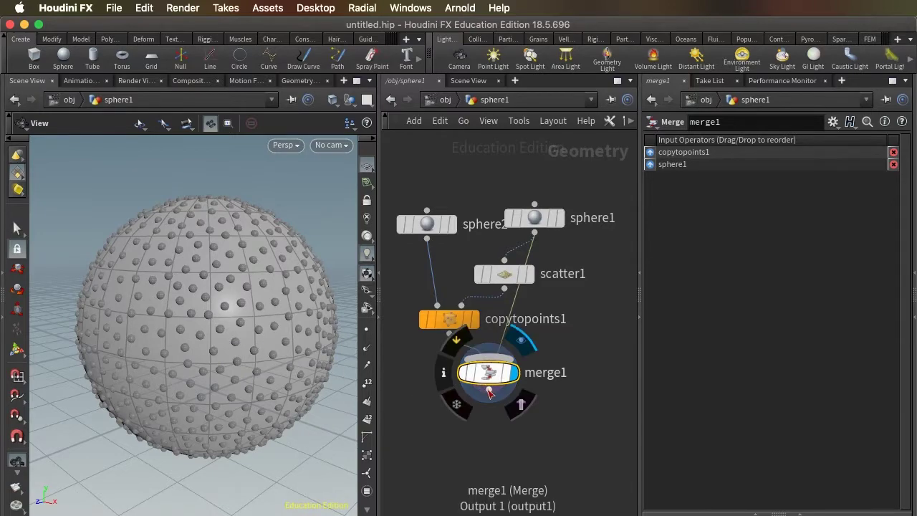
middle_click(491, 381)
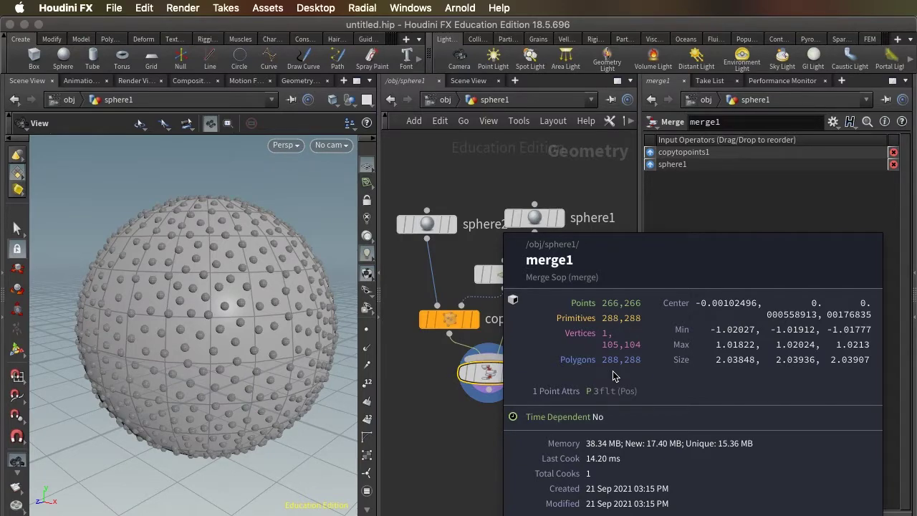
- Close merge1's info and set sphere2 to 50 rows and 50 columns
left_click(613, 375)
left_click(432, 228)
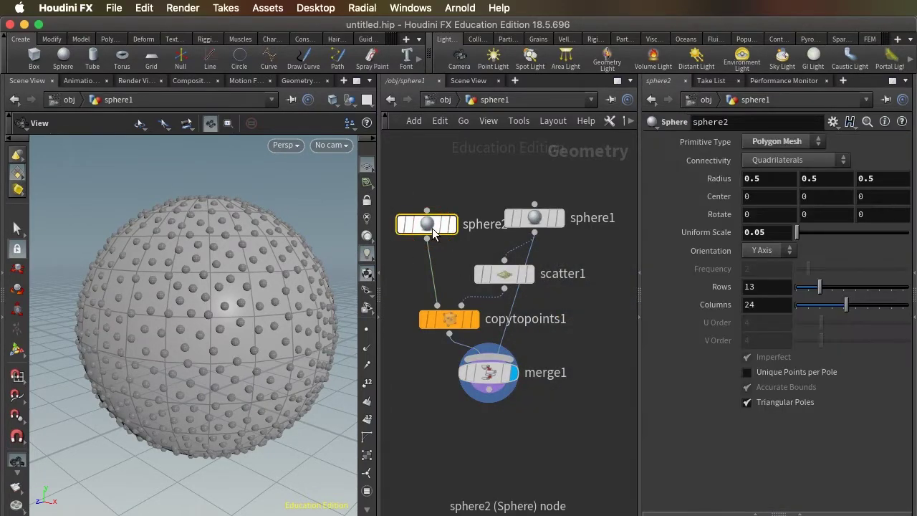
left_click(505, 275)
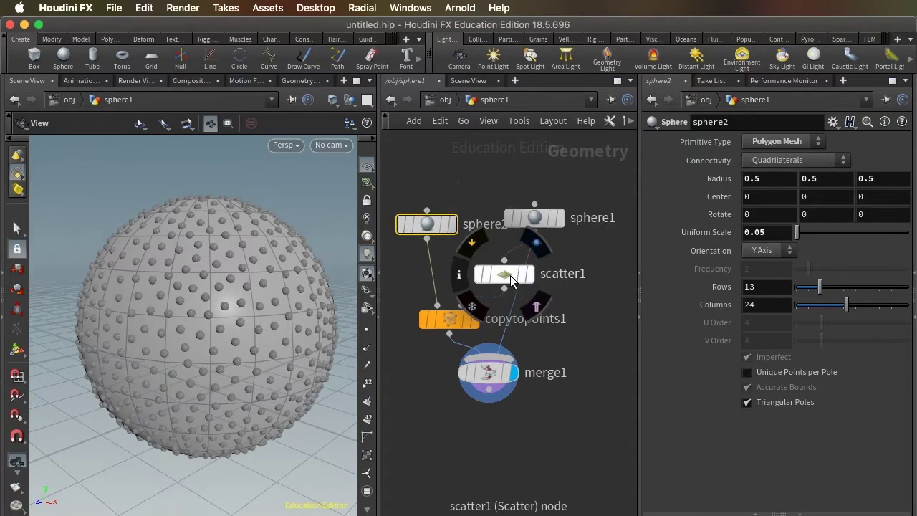
left_click(429, 225)
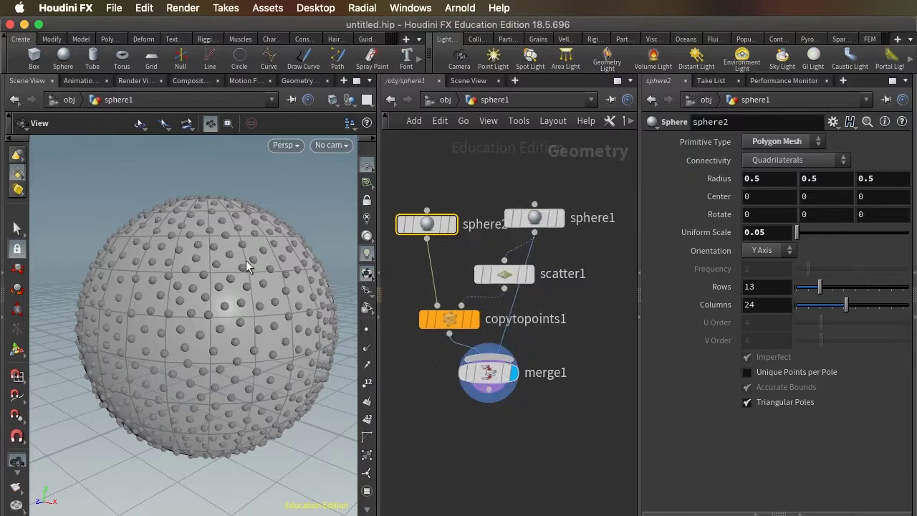
left_click(748, 286)
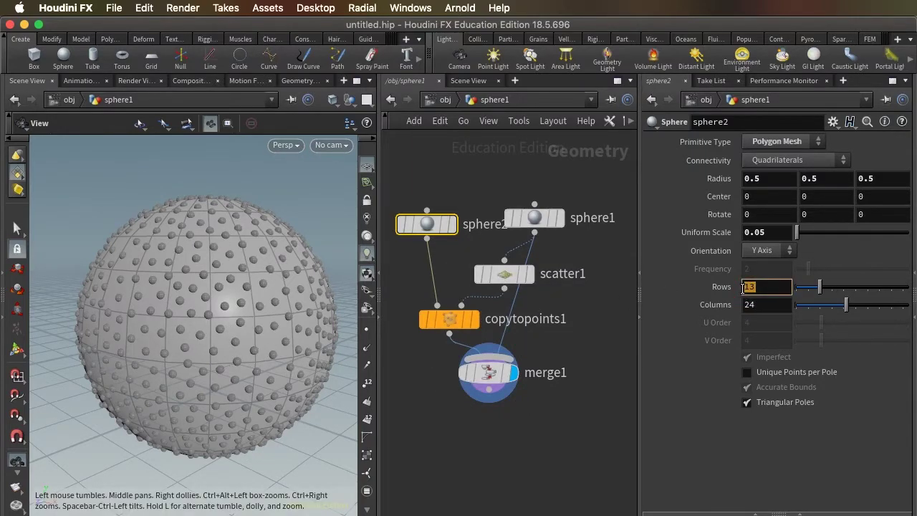
type("50")
left_click(752, 305)
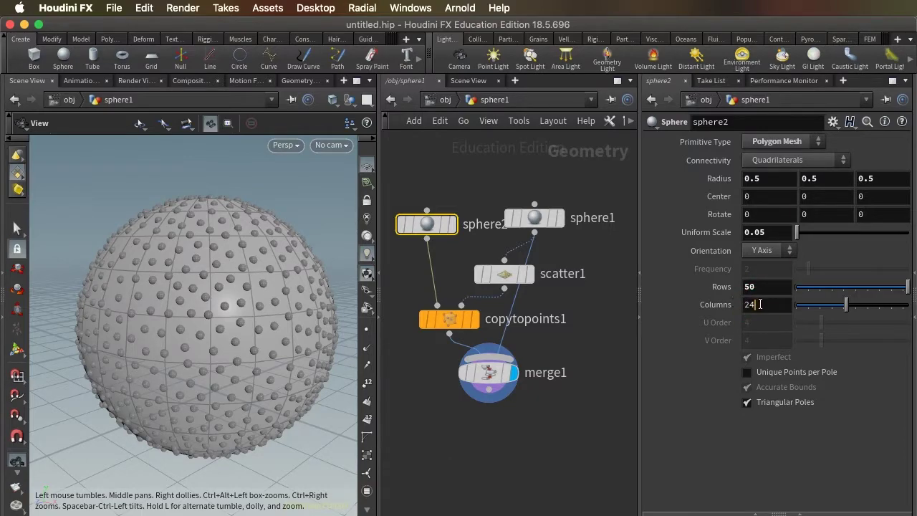
double_click(761, 305)
type("50")
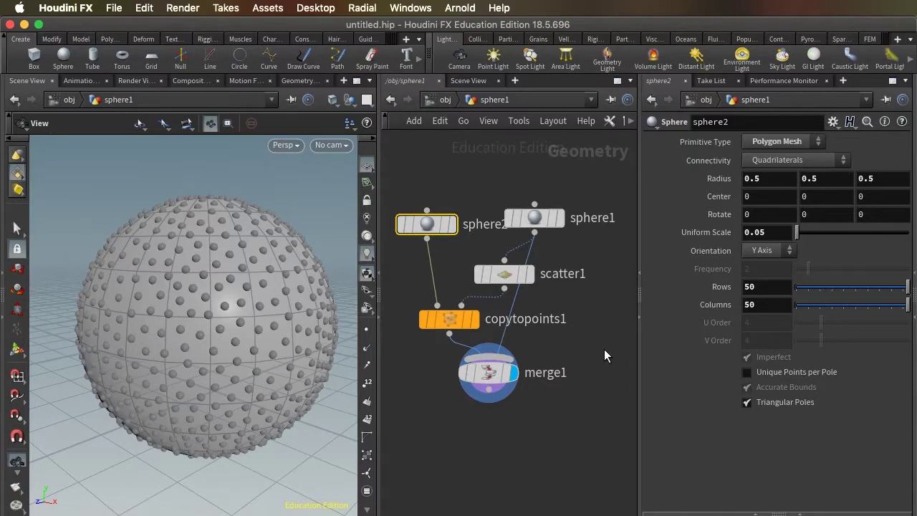
left_click(604, 349)
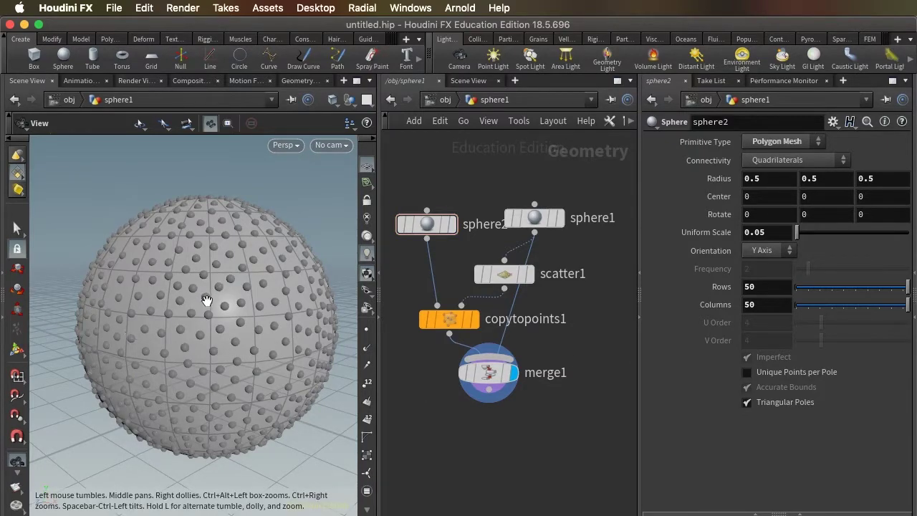
scroll(206, 301, "up", 8)
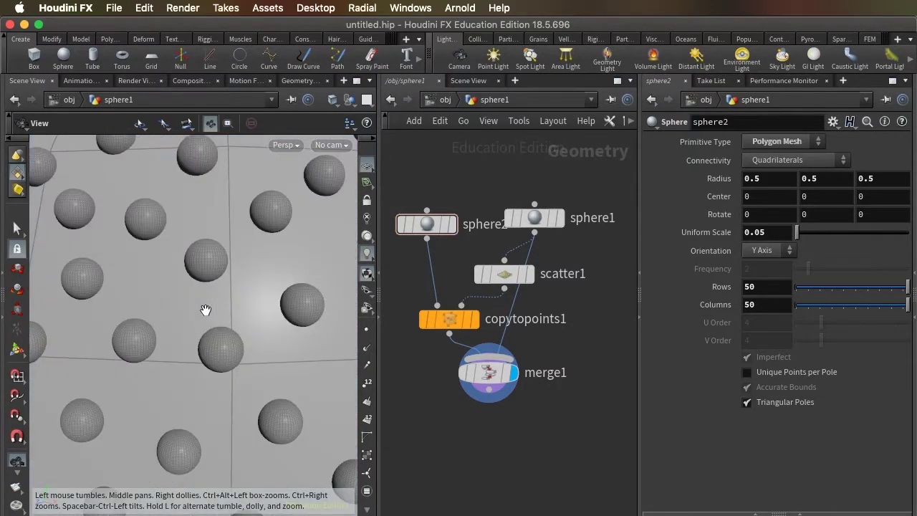
scroll(204, 318, "up", 5)
scroll(205, 266, "down", 3)
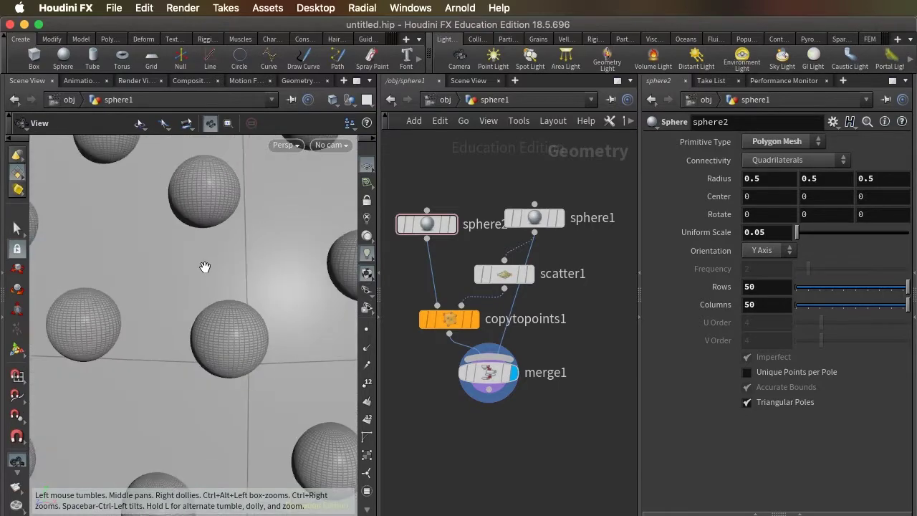
scroll(204, 273, "down", 2)
scroll(208, 305, "up", 1)
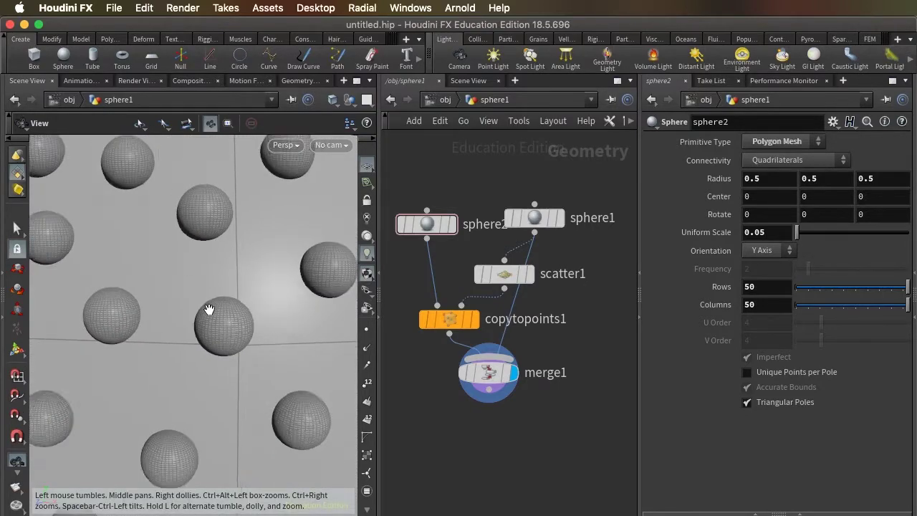
scroll(208, 309, "down", 10)
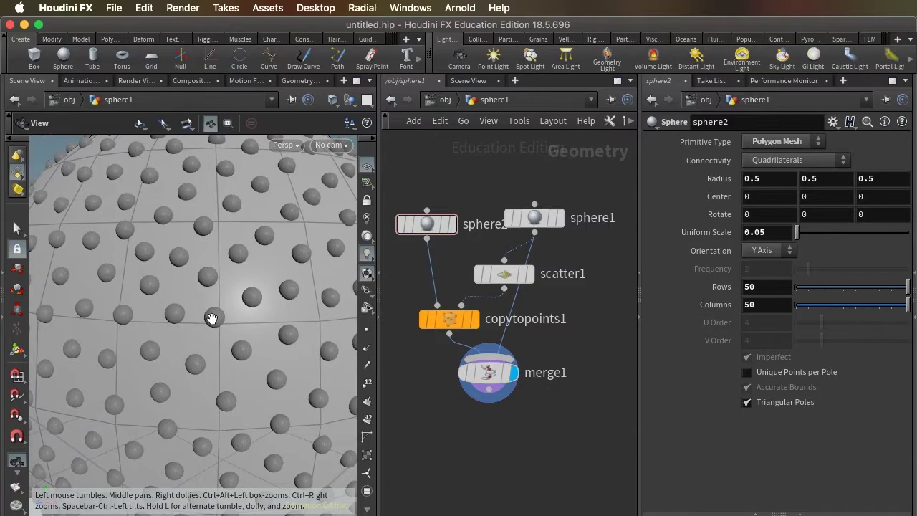
scroll(212, 318, "down", 6)
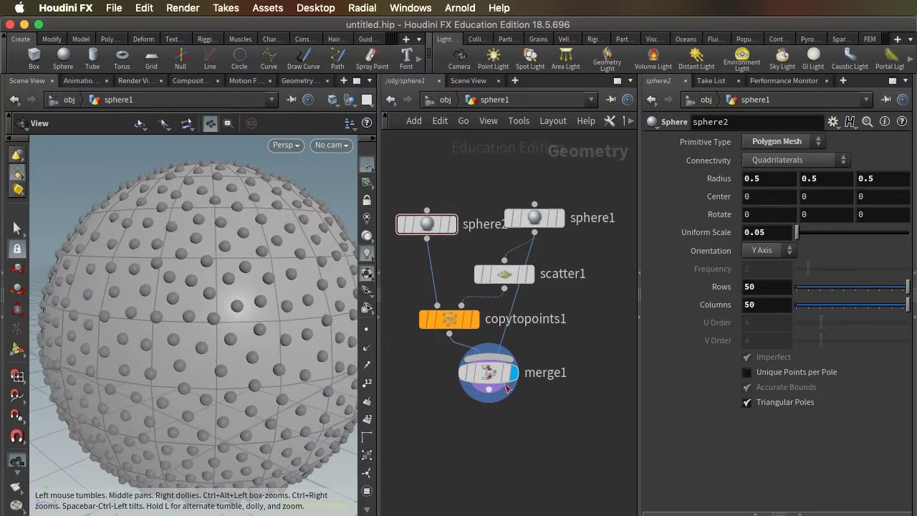
middle_click(496, 377)
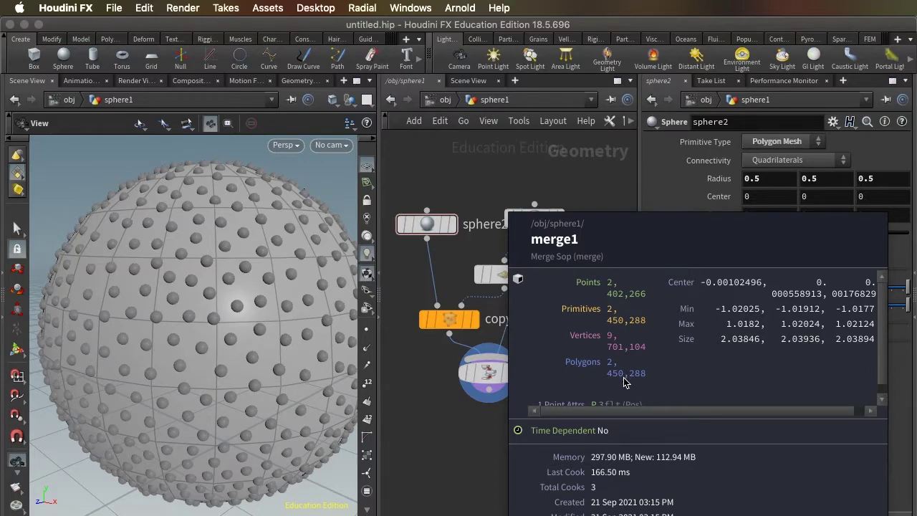
key("Escape")
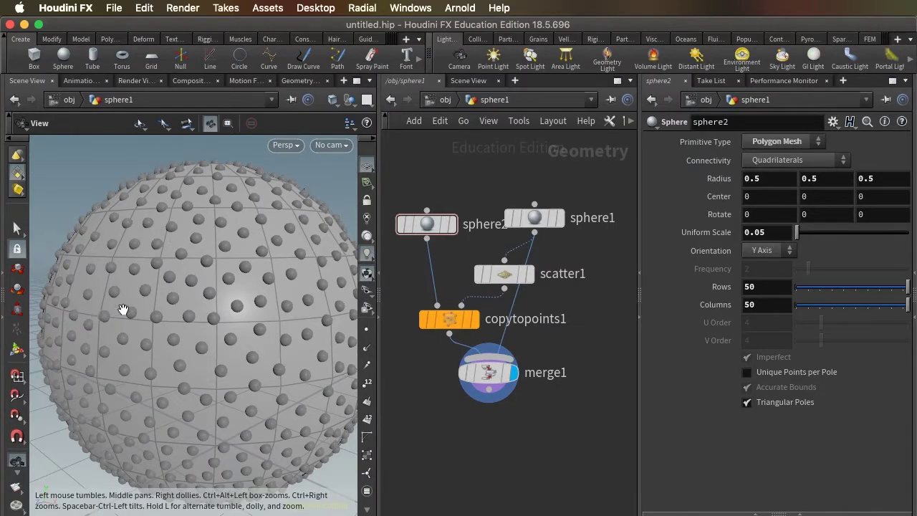
mouse_move(154, 305)
left_mouse_down()
mouse_move(189, 318)
mouse_move(143, 293)
mouse_move(136, 309)
mouse_move(148, 311)
left_mouse_up()
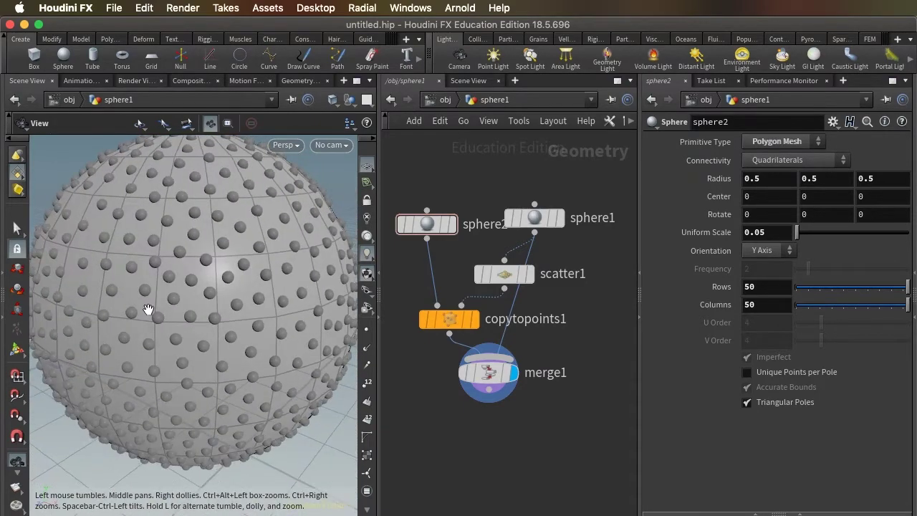
- Set sphere2 to 20 rows and 20 columns
left_click(424, 226)
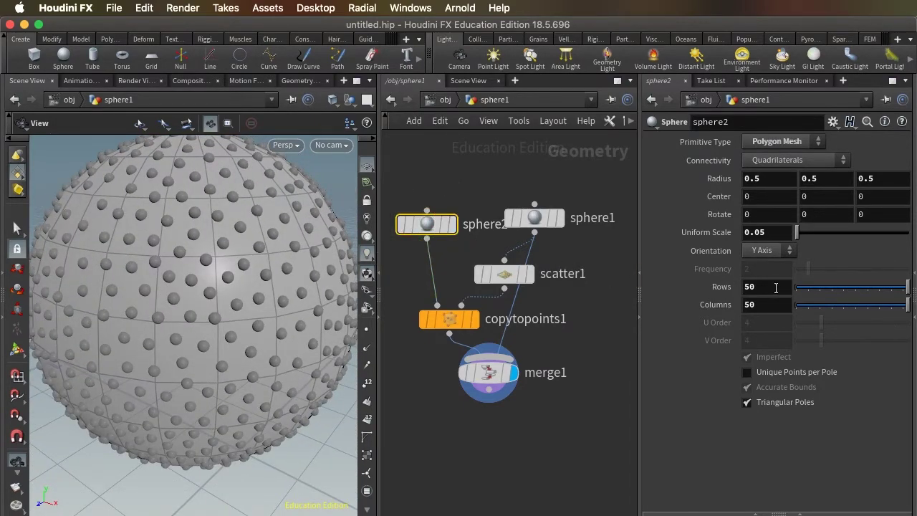
left_click(776, 287)
type("20")
left_click(751, 305)
type("20")
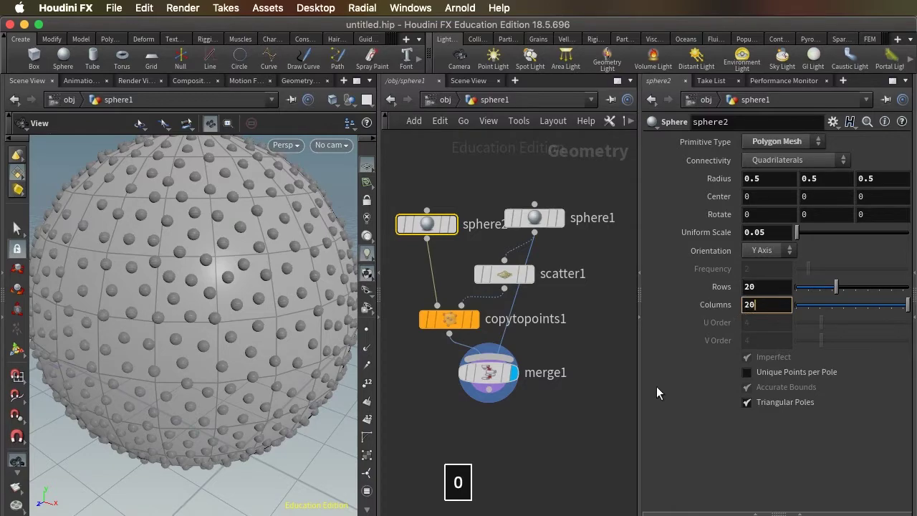
left_click(611, 400)
- Zoom the viewport and check merge1's info: 362,266 points and 380,288 polygons
scroll(179, 299, "up", 6)
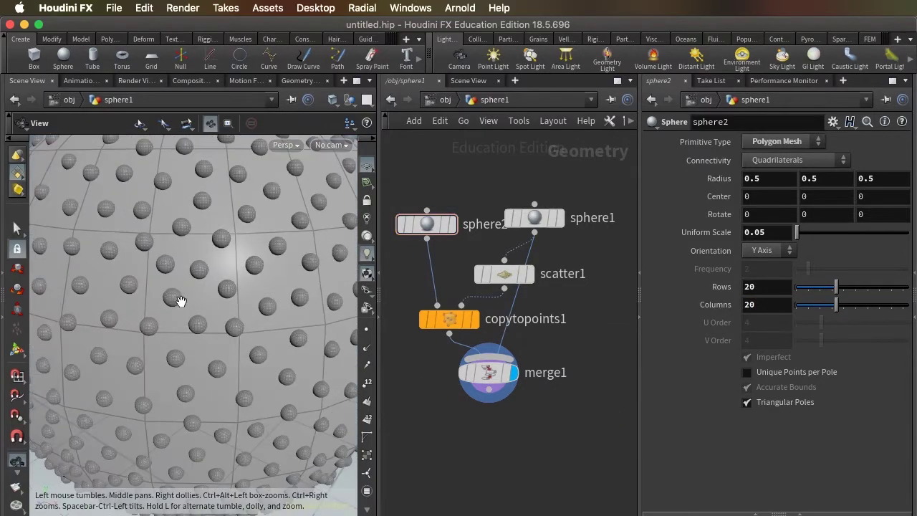
scroll(194, 303, "down", 10)
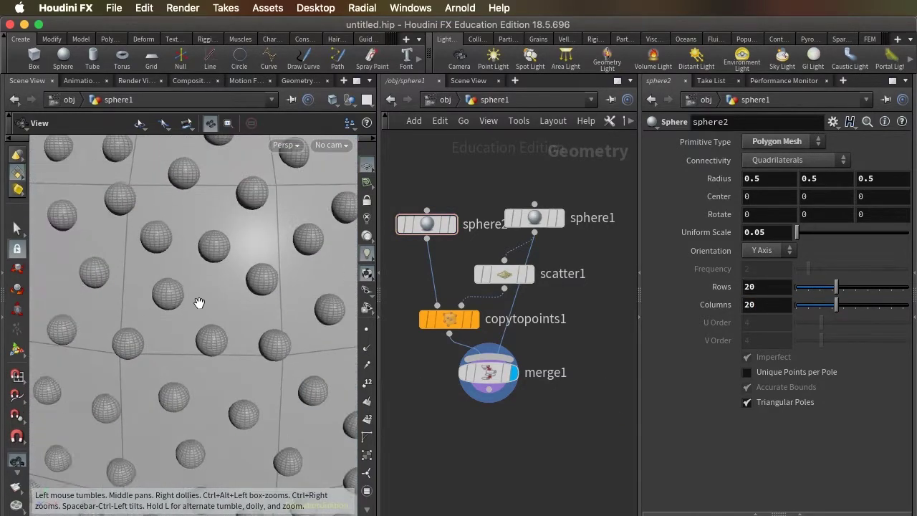
scroll(202, 310, "down", 4)
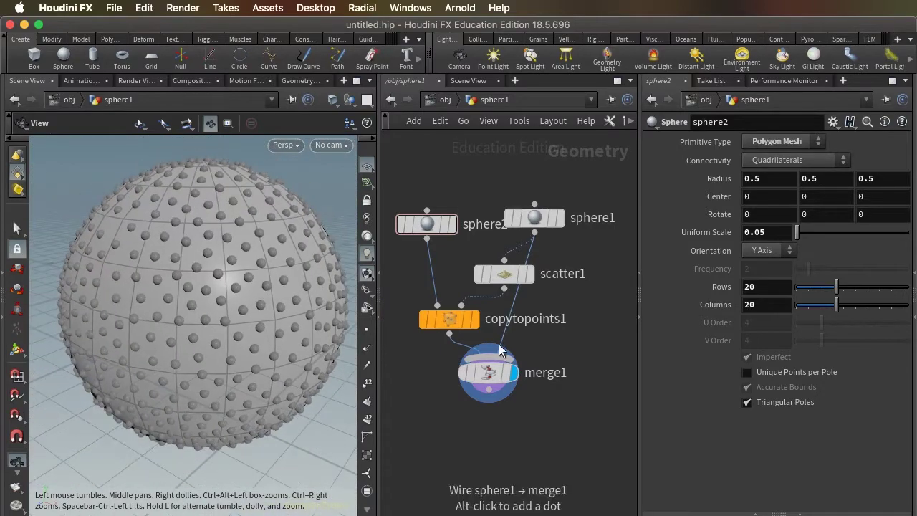
middle_click(487, 372)
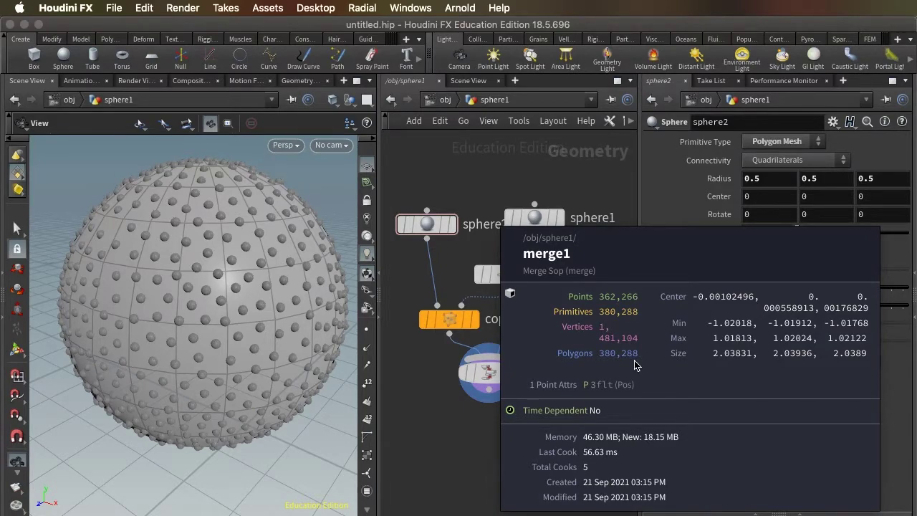
middle_click_drag(634, 360, 634, 361)
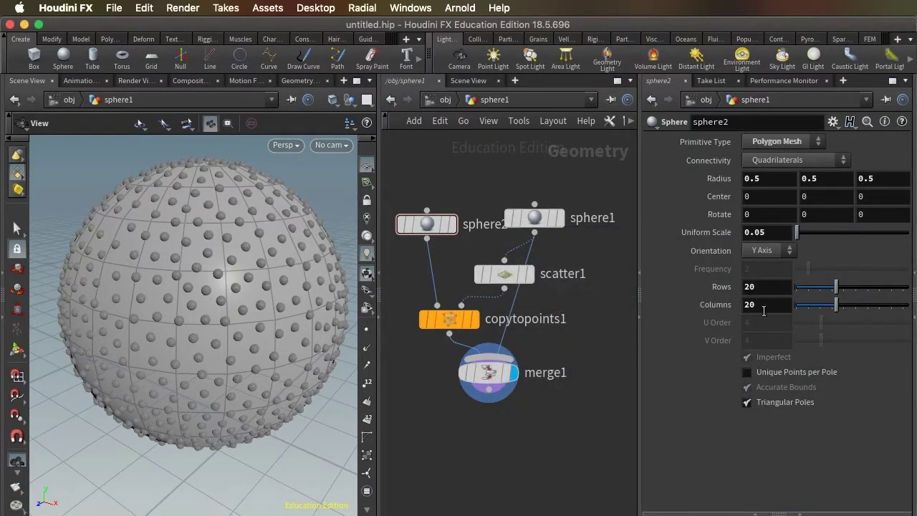
middle_click_drag(499, 374, 499, 374)
- Set sphere1 to 100 rows and 100 columns and check merge1's updated counts
left_click(534, 217)
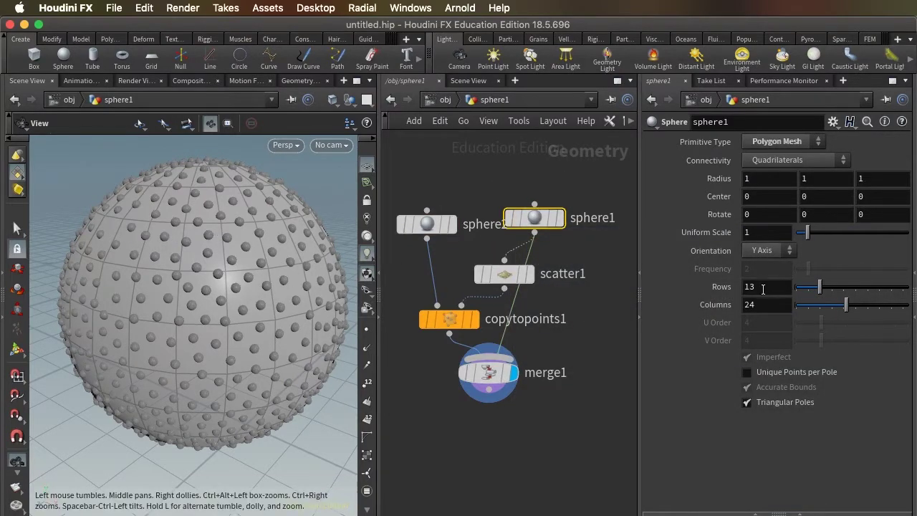
left_click(761, 287)
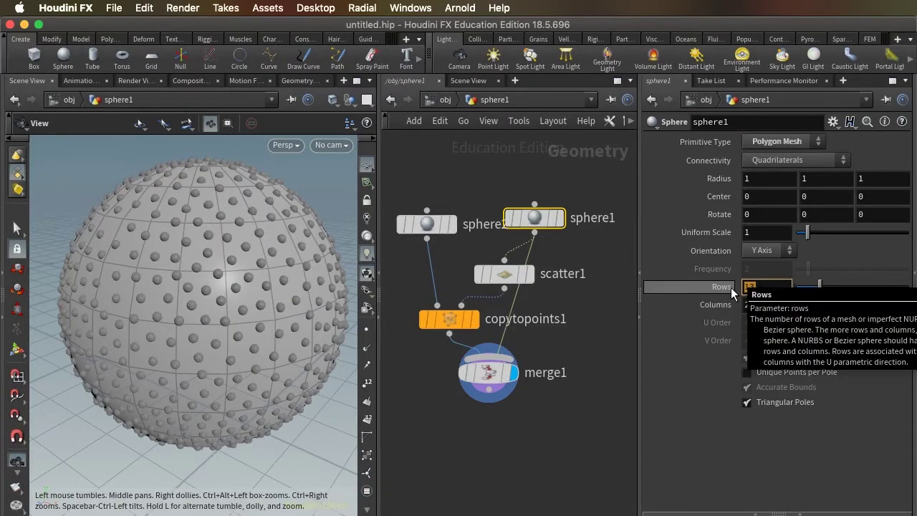
type("100")
key("Tab")
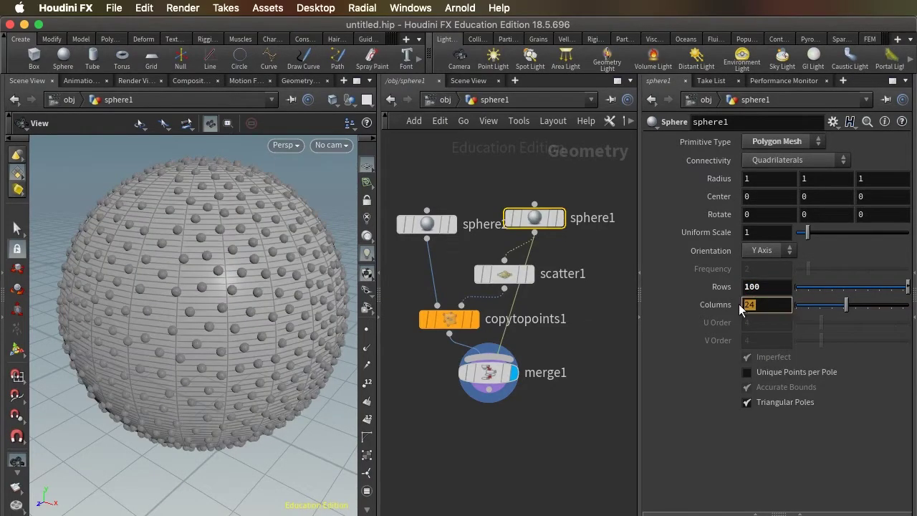
type("100")
key("Return")
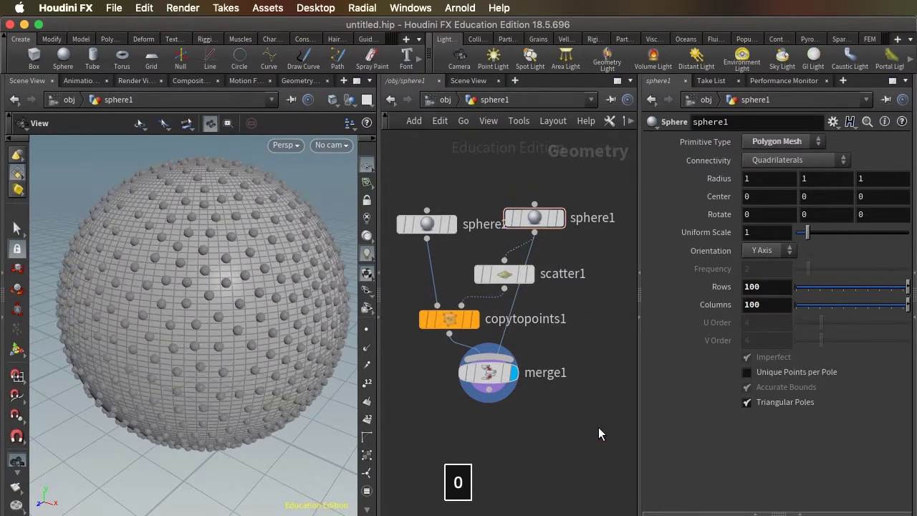
middle_click(488, 383)
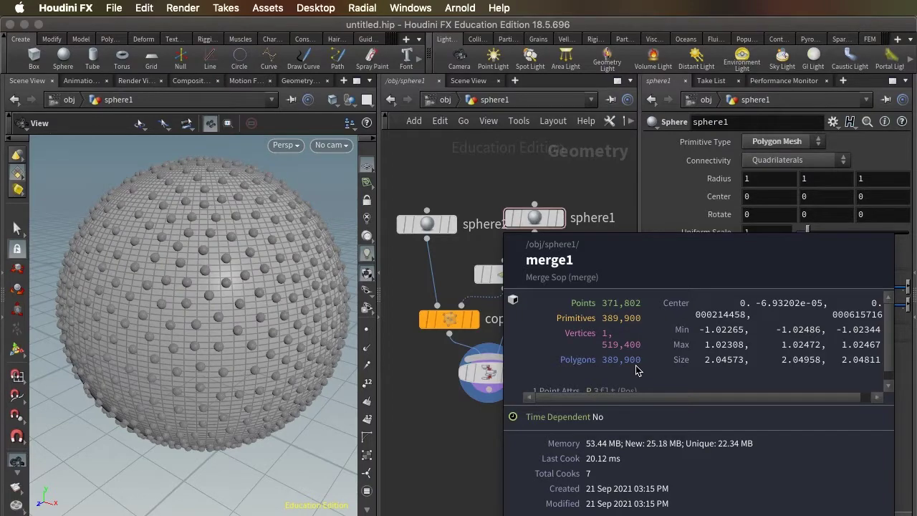
- Rearrange sphere1, sphere2, scatter1, copytopoints1 and merge1 neatly higher in the network
left_click_drag(535, 217, 544, 189)
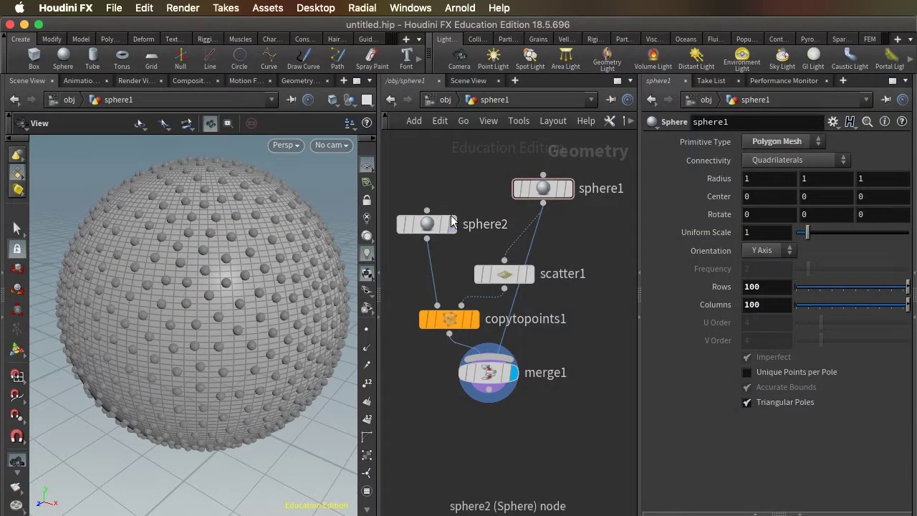
left_click_drag(426, 225, 433, 208)
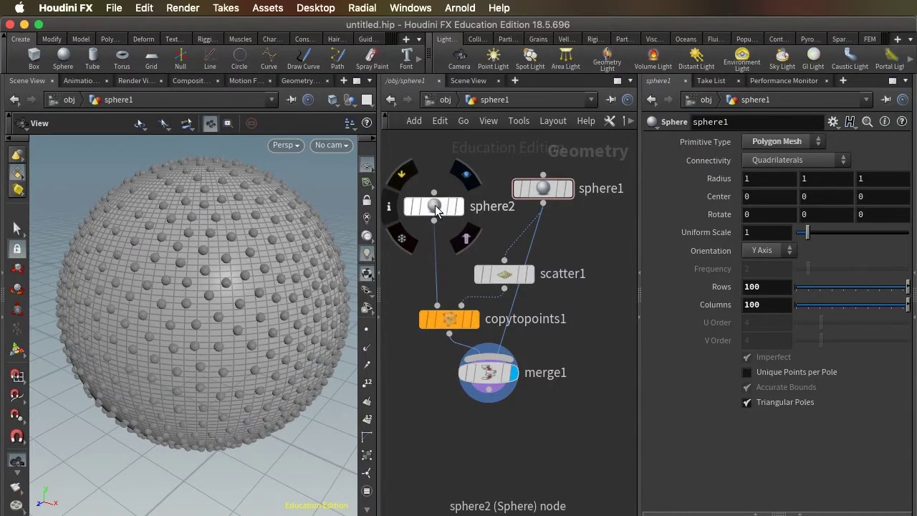
left_click(435, 208)
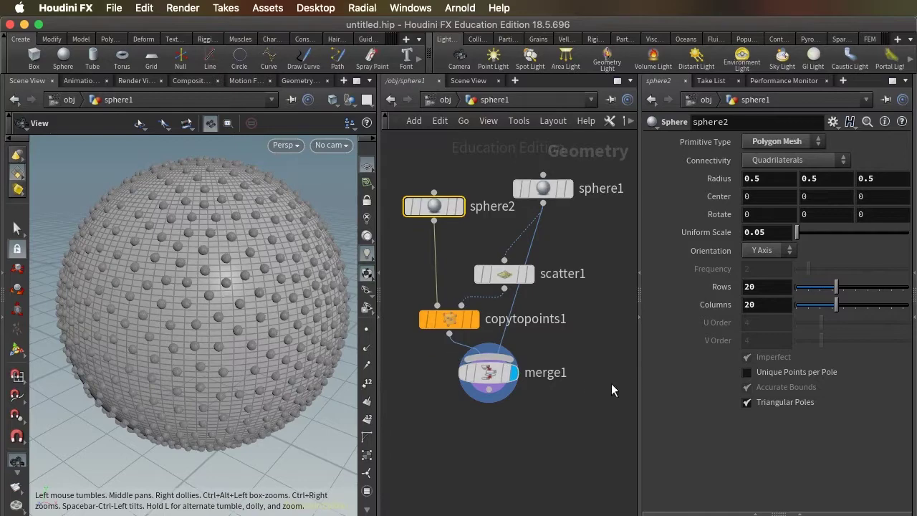
left_click_drag(588, 429, 420, 173)
left_click_drag(435, 210, 439, 177)
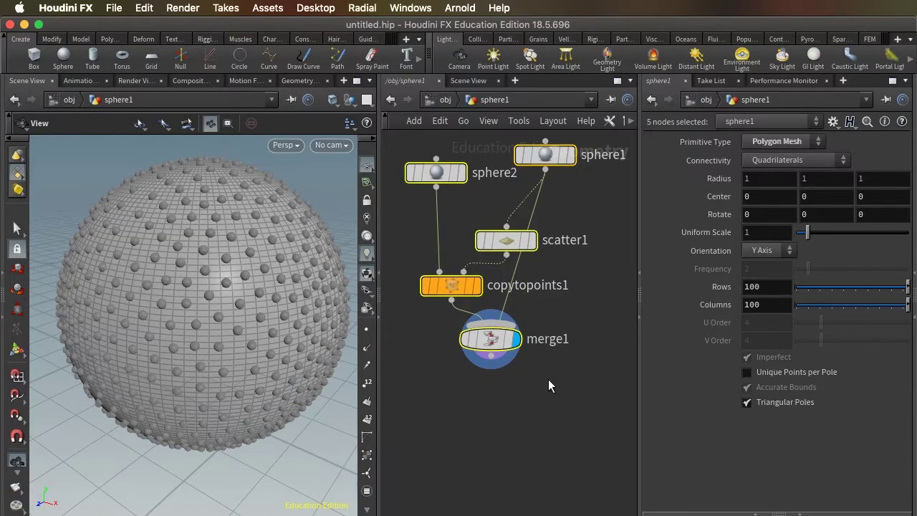
- Add a polyreduce1 node below merge1 and set its display flag
key("Tab")
type("poly")
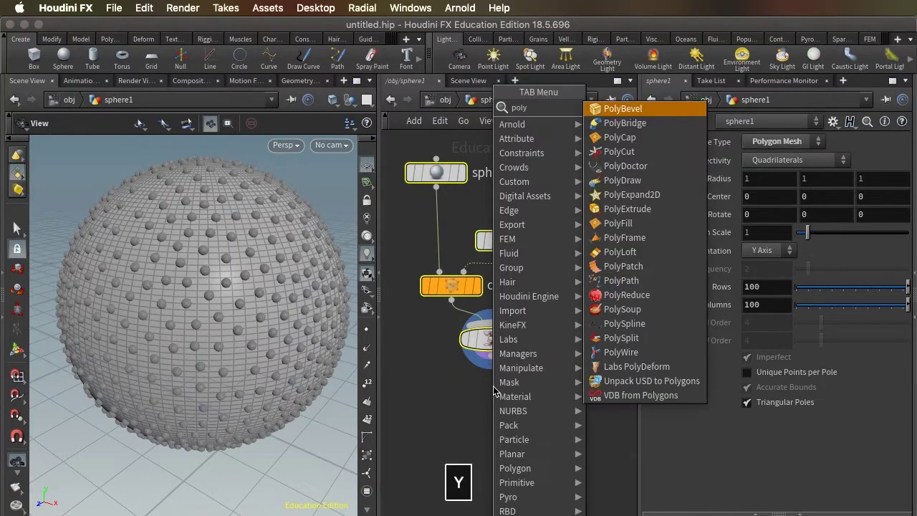
key("Down")
key("Down")
key("Down")
key("Down")
key("Down")
key("Down")
key("Down")
key("Down")
key("Down")
key("Down")
key("Down")
key("Down")
key("Down")
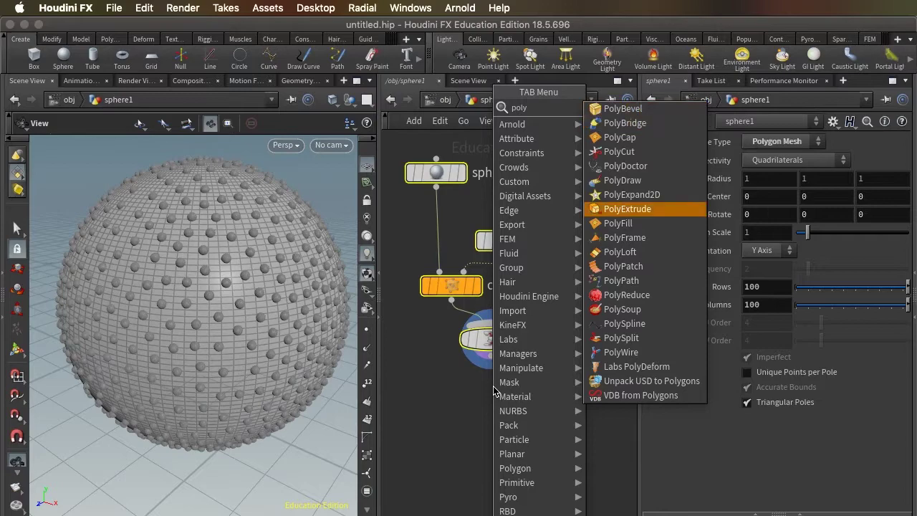
key("Return")
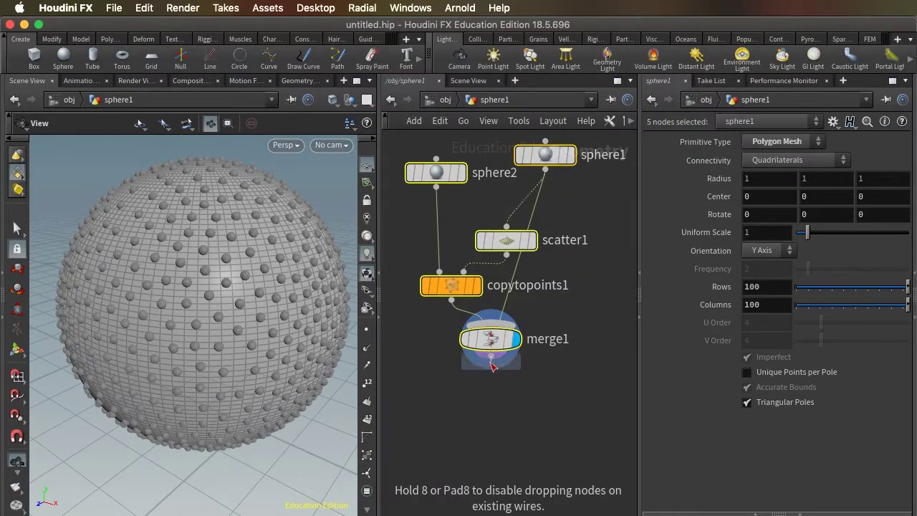
left_click(493, 400)
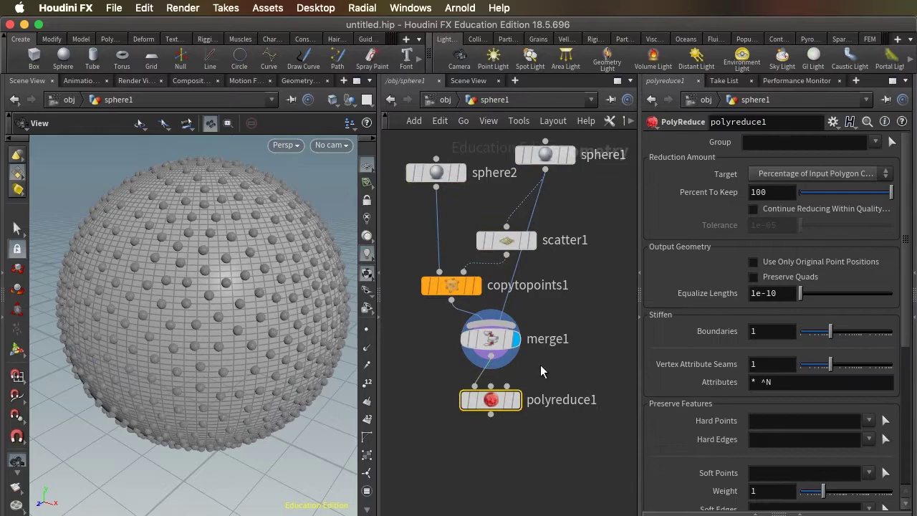
left_click(516, 400)
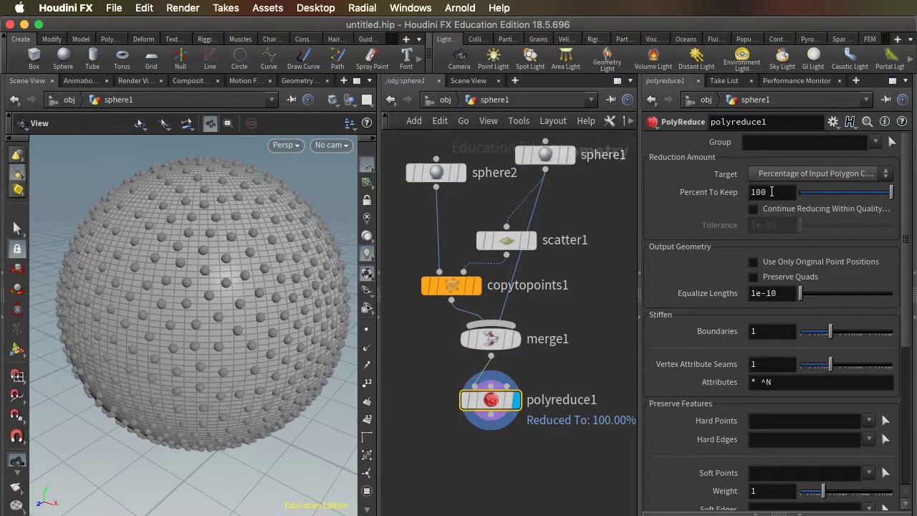
scroll(207, 321, "up", 10)
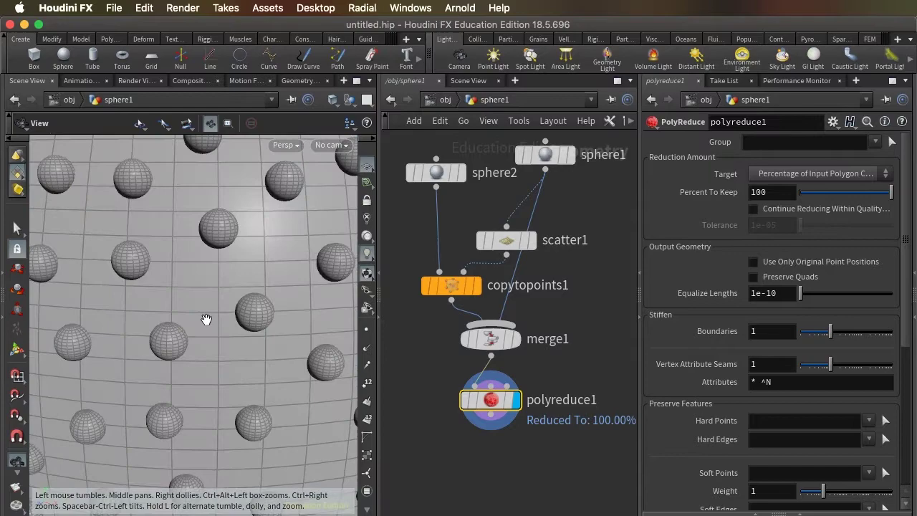
scroll(206, 321, "down", 10)
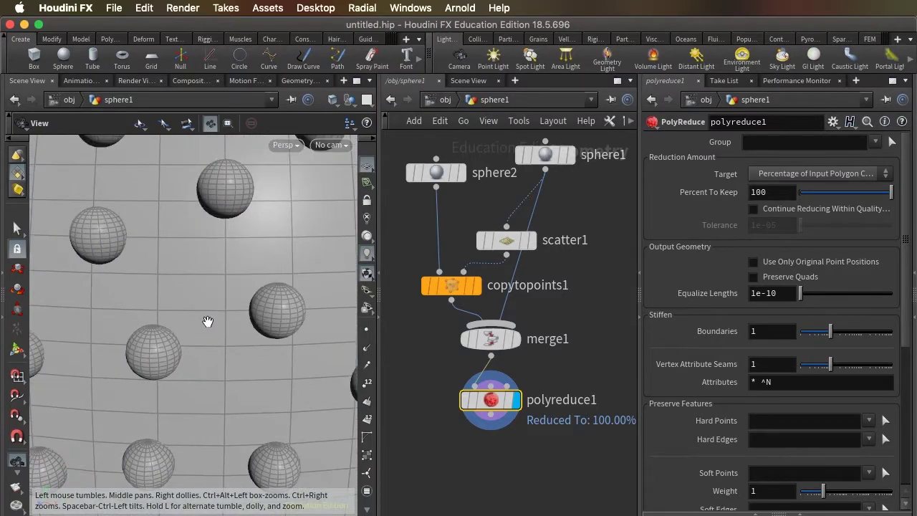
- Set polyreduce1's Percent To Keep to 50 and orbit to inspect the reduced spheres
left_click(768, 193)
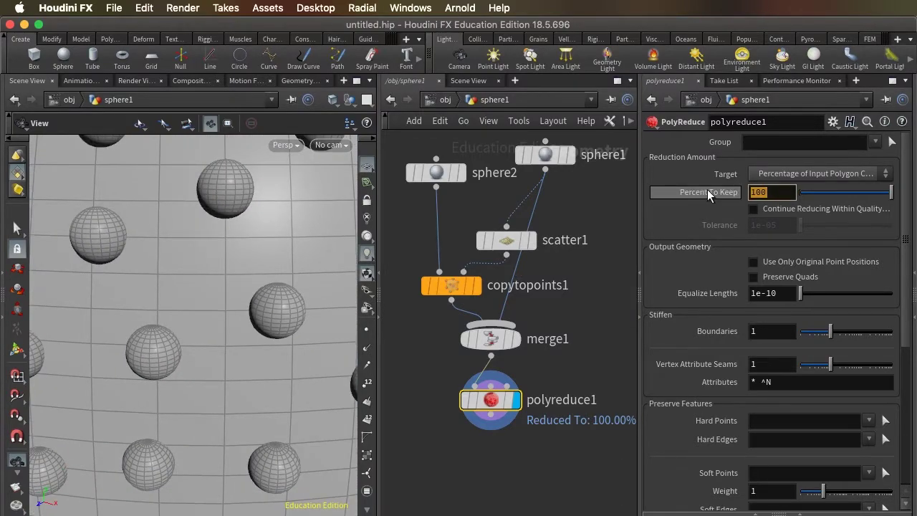
type("50")
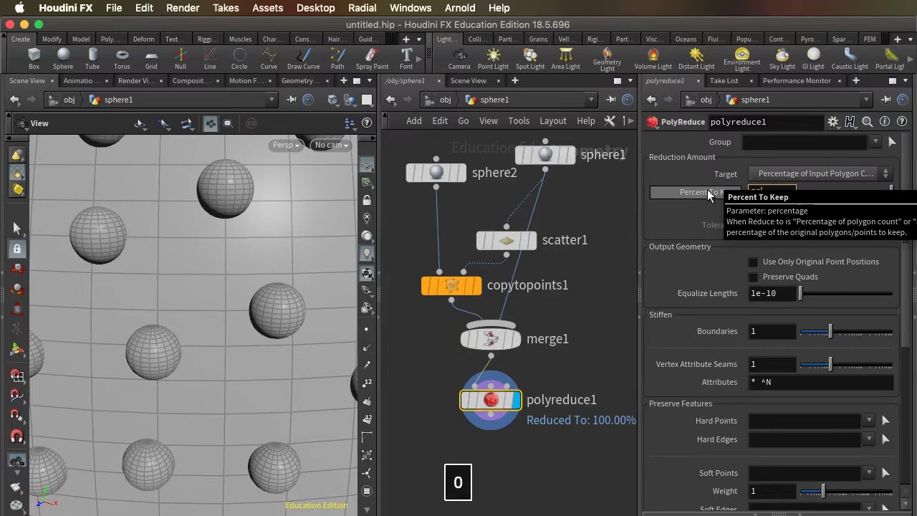
key("Return")
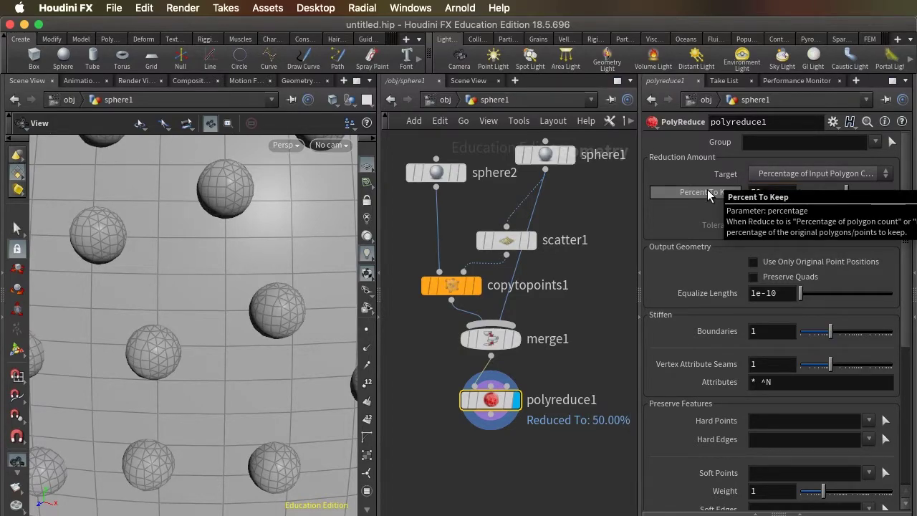
left_click_drag(196, 317, 206, 283)
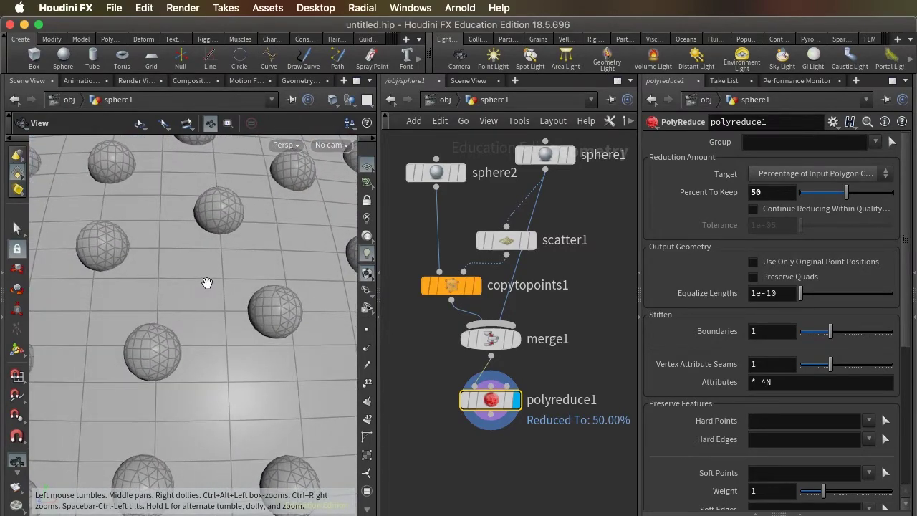
middle_click(491, 402)
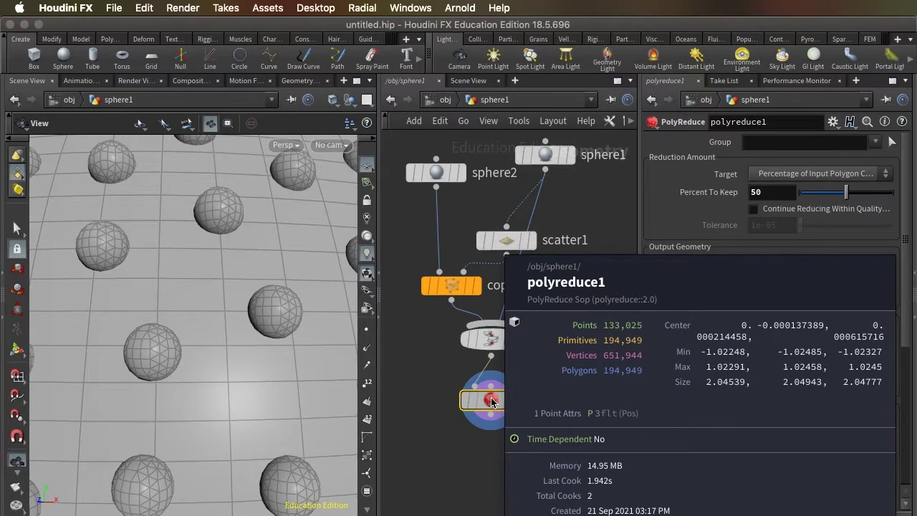
middle_click(492, 345)
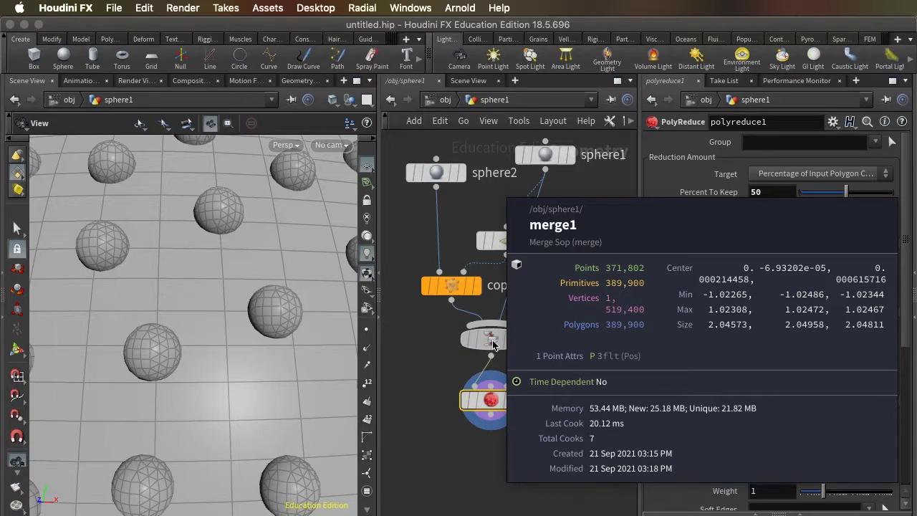
mouse_move(221, 349)
left_mouse_down()
mouse_move(174, 307)
mouse_move(168, 328)
mouse_move(240, 317)
mouse_move(215, 337)
left_mouse_up()
scroll(215, 337, "down", 10)
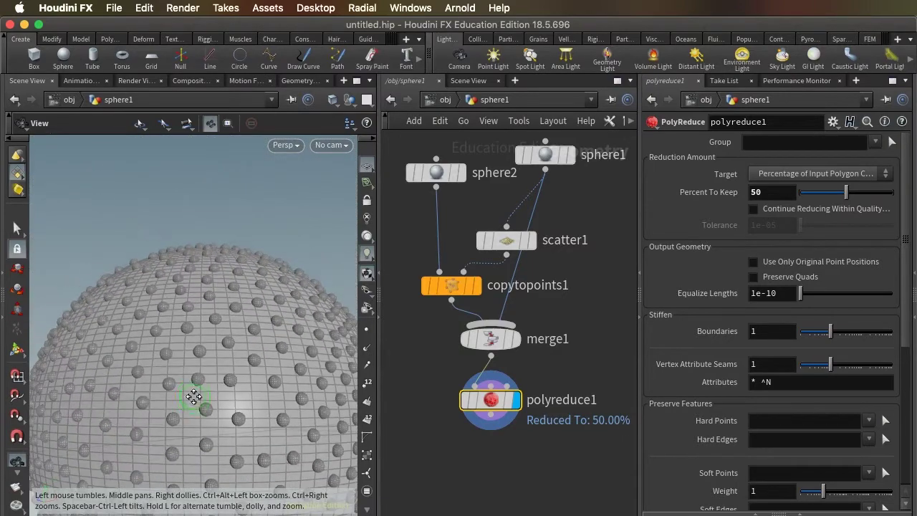
scroll(198, 322, "down", 6)
scroll(231, 401, "down", 4)
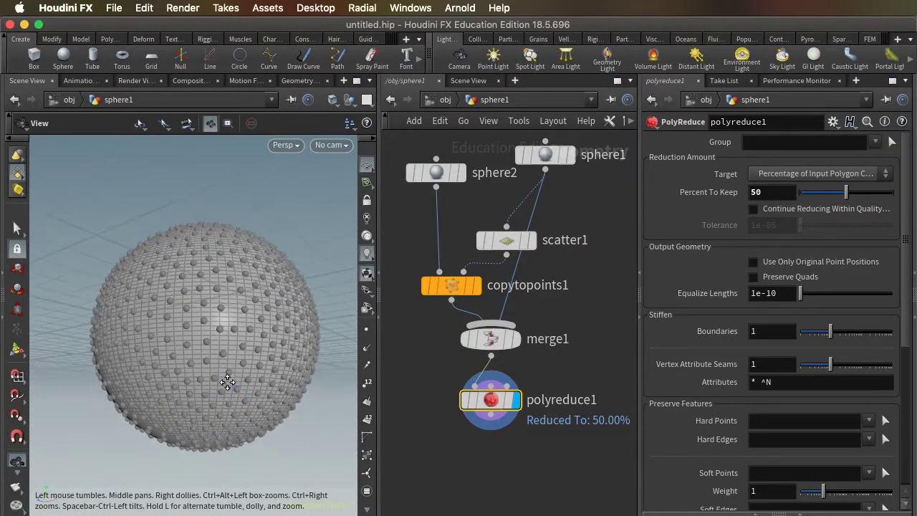
scroll(219, 348, "up", 4)
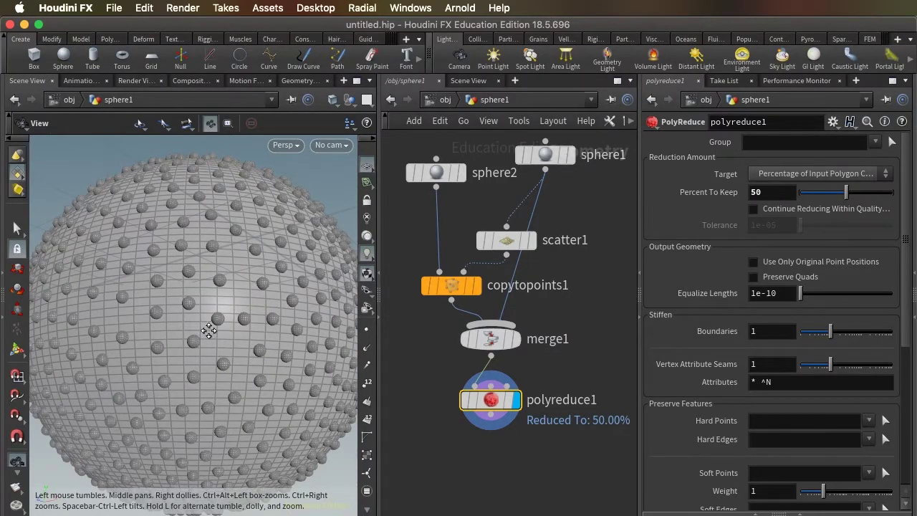
scroll(208, 330, "up", 5)
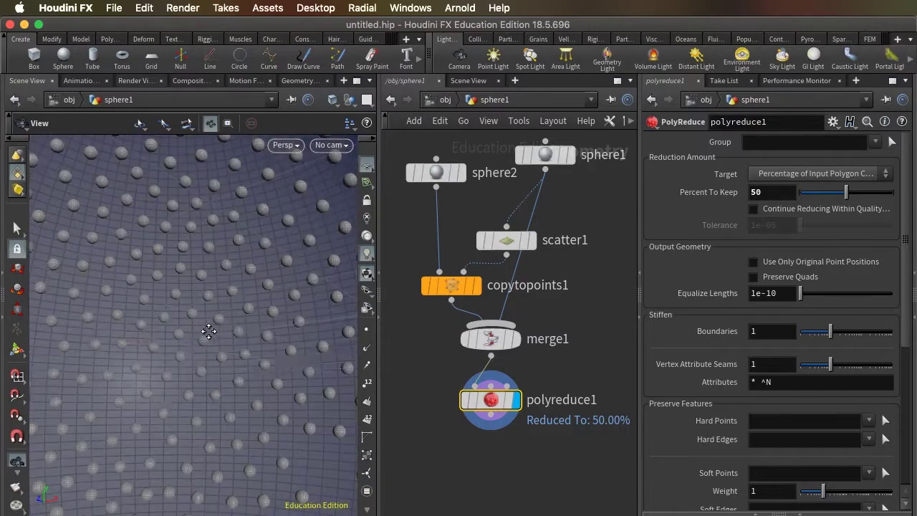
scroll(213, 329, "up", 2)
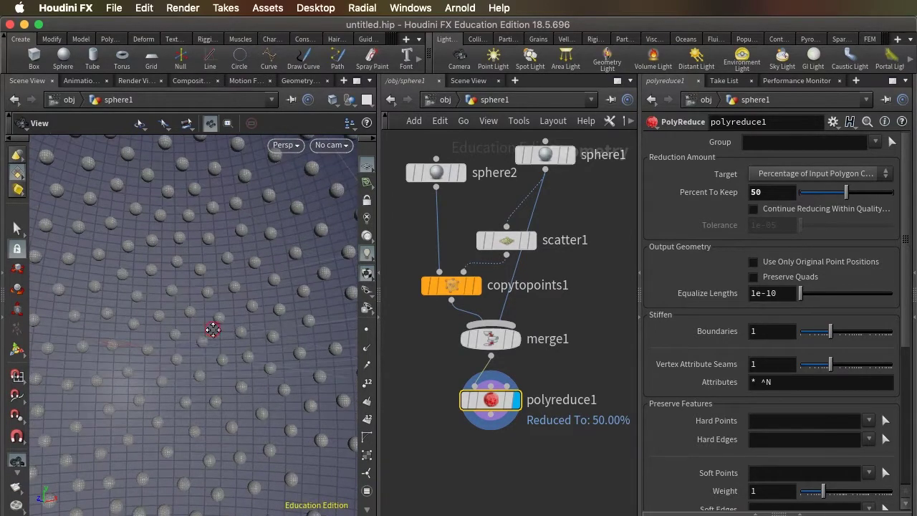
scroll(212, 329, "up", 8)
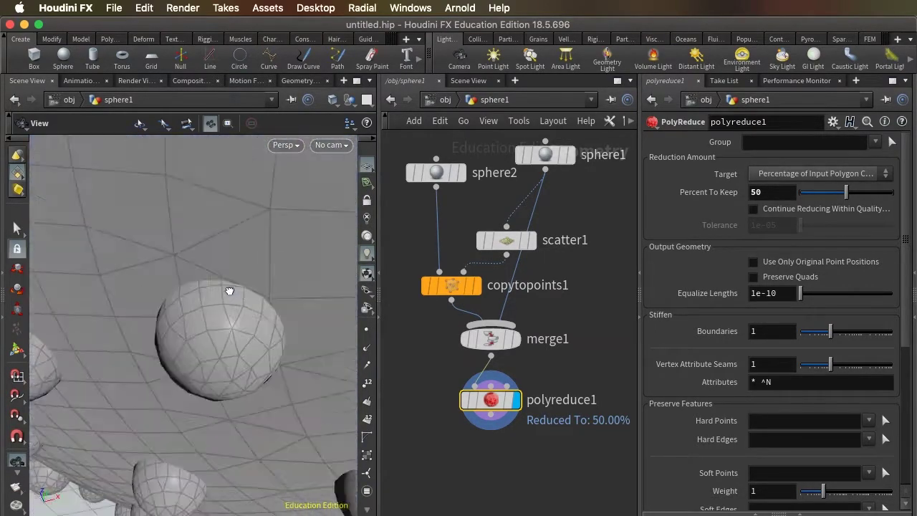
scroll(230, 291, "down", 10)
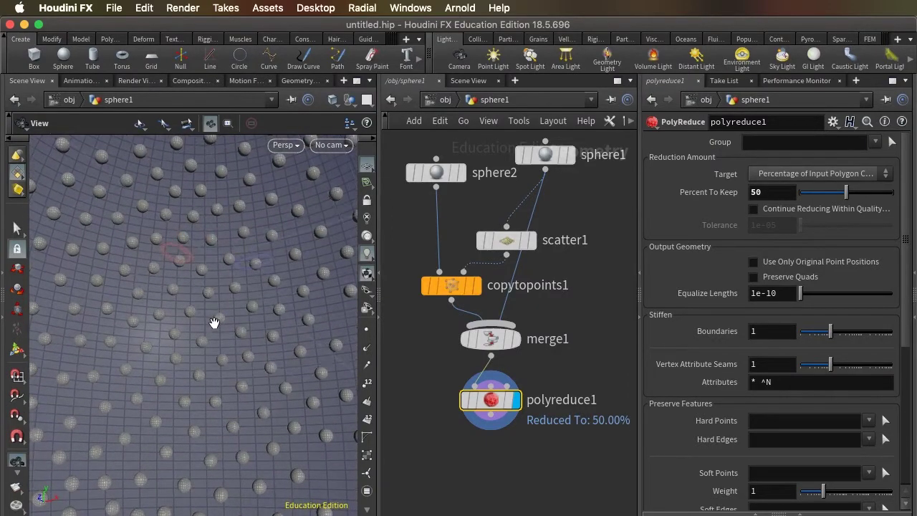
scroll(213, 323, "down", 8)
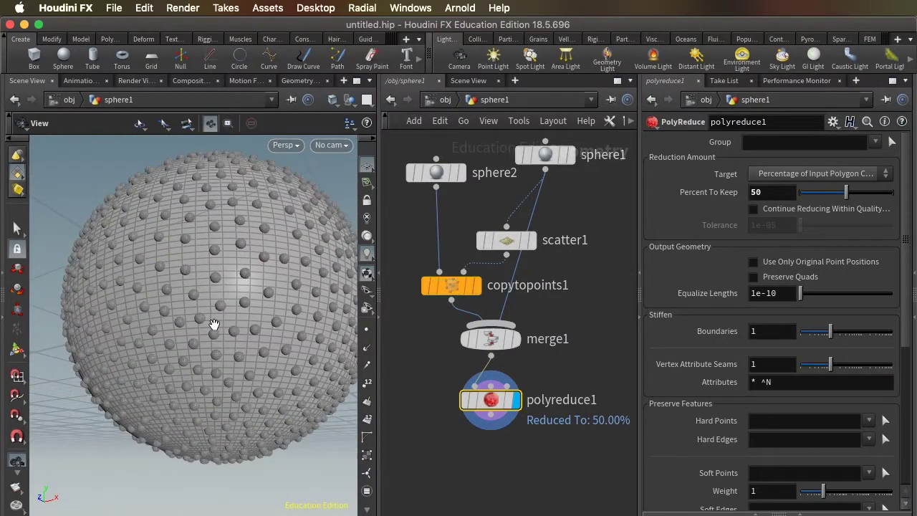
scroll(213, 325, "up", 10)
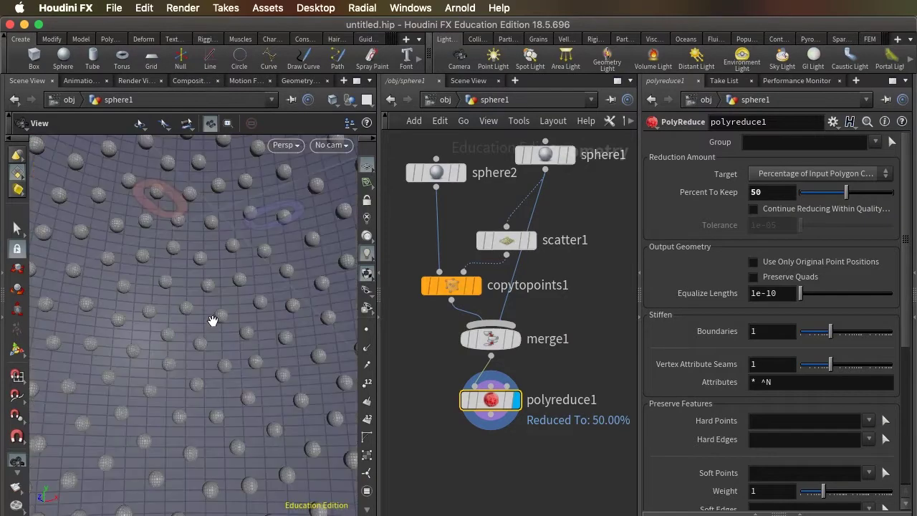
mouse_move(213, 321)
left_mouse_down()
mouse_move(143, 286)
mouse_move(190, 308)
mouse_move(192, 285)
mouse_move(212, 337)
mouse_move(177, 316)
mouse_move(215, 311)
mouse_move(213, 323)
left_mouse_up()
scroll(220, 337, "up", 5)
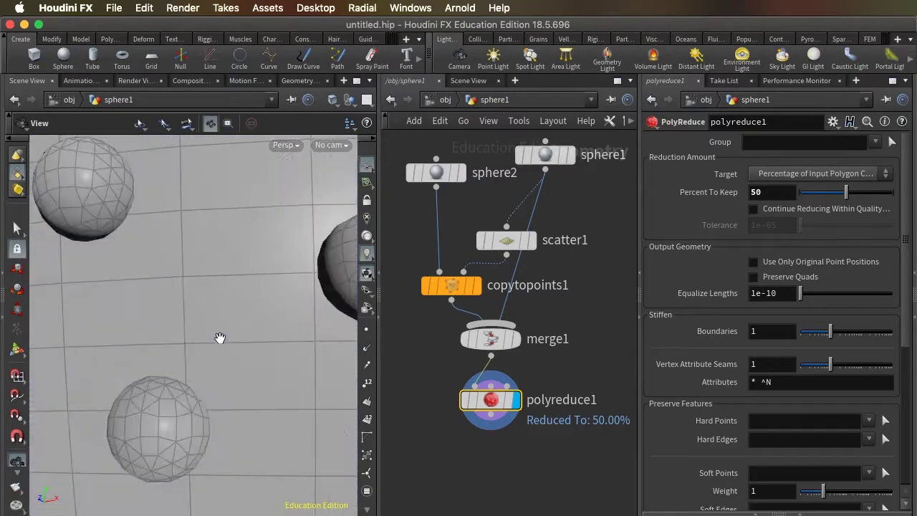
scroll(220, 338, "down", 8)
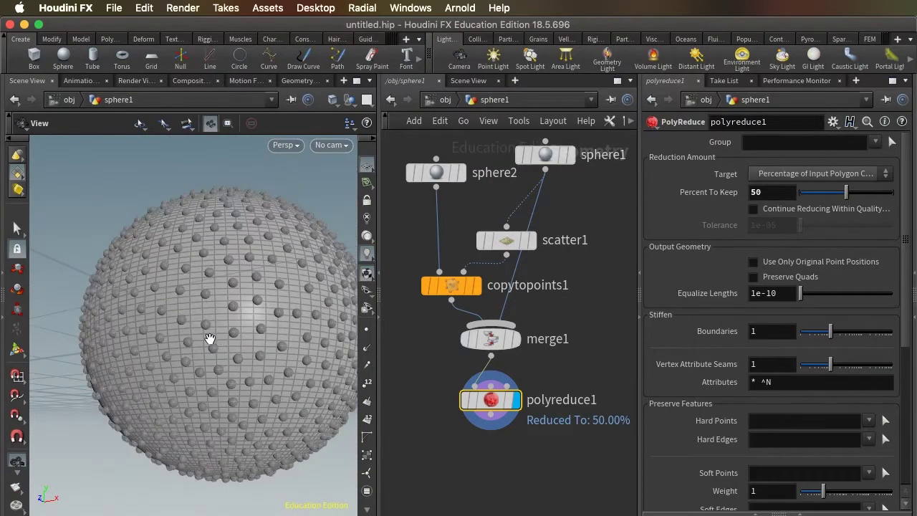
- Delete merge1, insert boolean1 between copytopoints1 and polyreduce1, and wire sphere1 as its second input
left_click(495, 340)
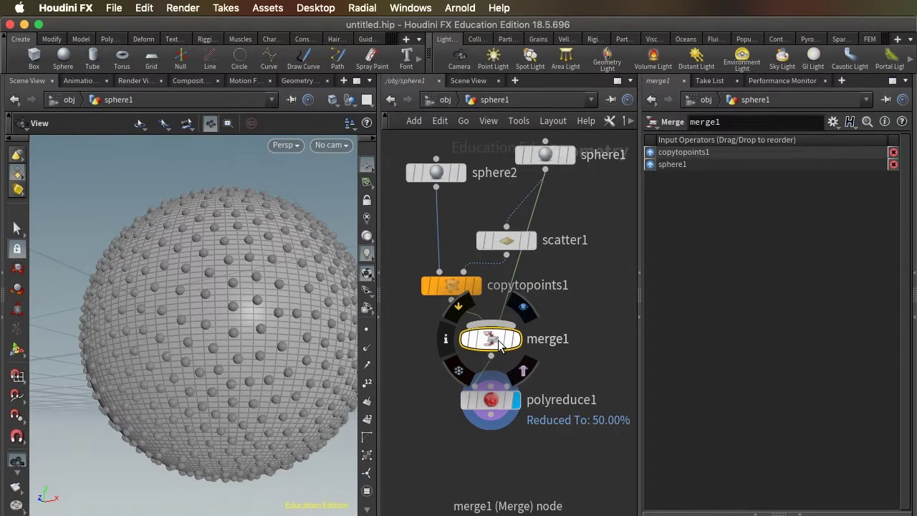
key("BackSpace")
key("BackSpace")
key("Tab")
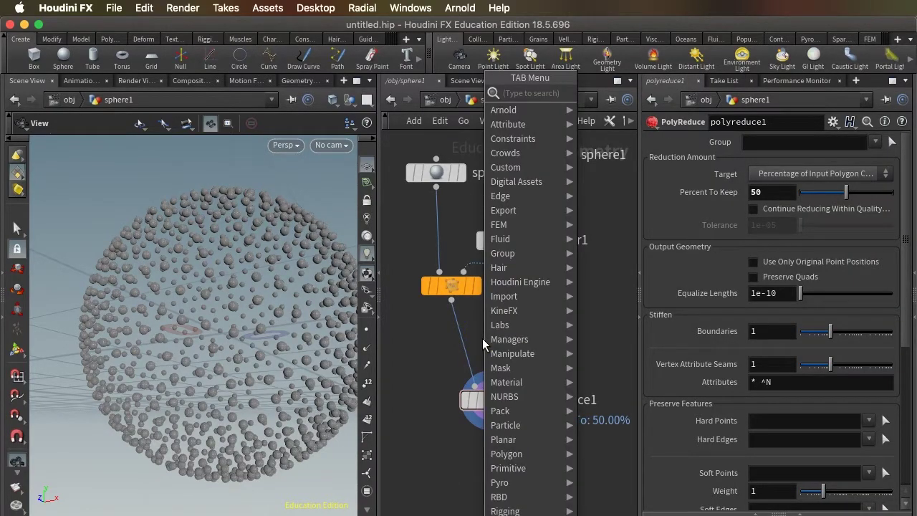
type("bool")
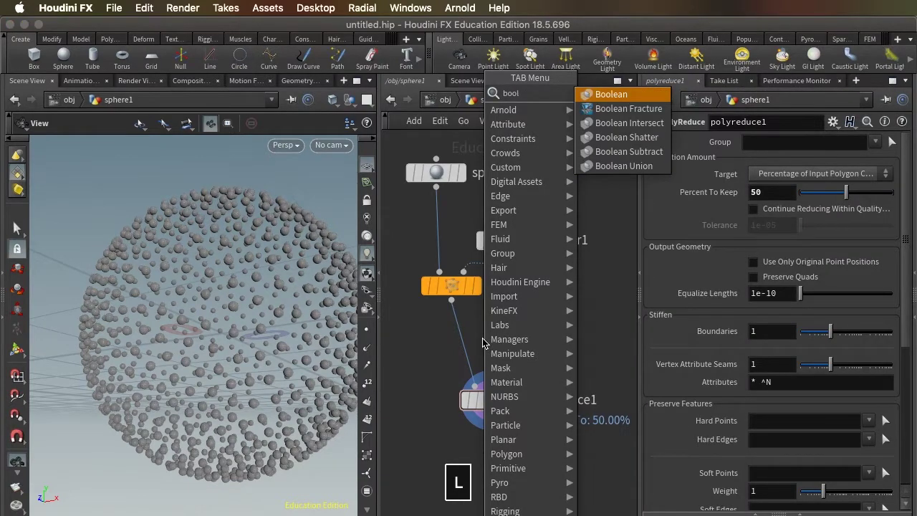
left_click(606, 100)
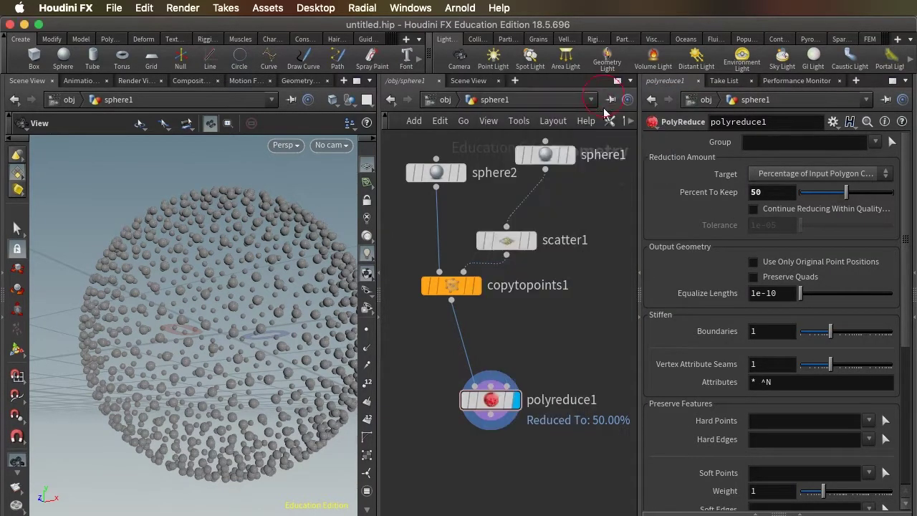
left_click(509, 333)
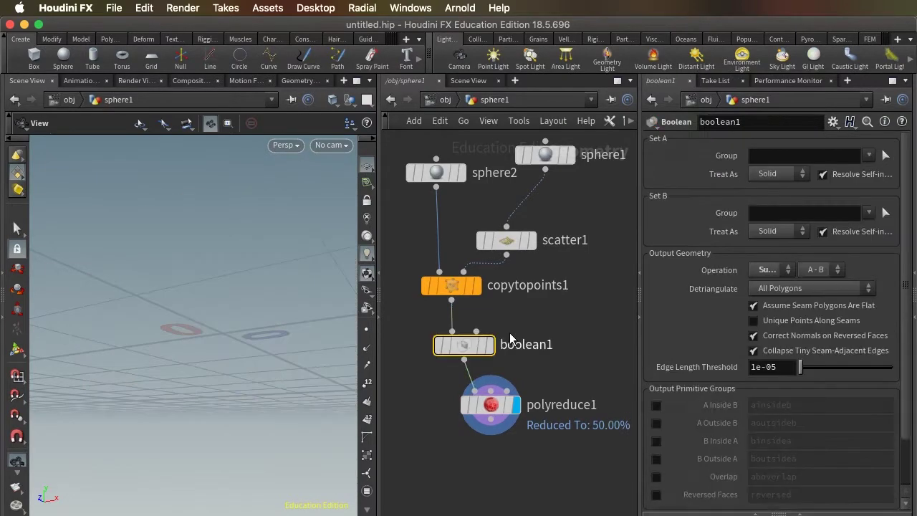
left_click_drag(546, 170, 511, 249)
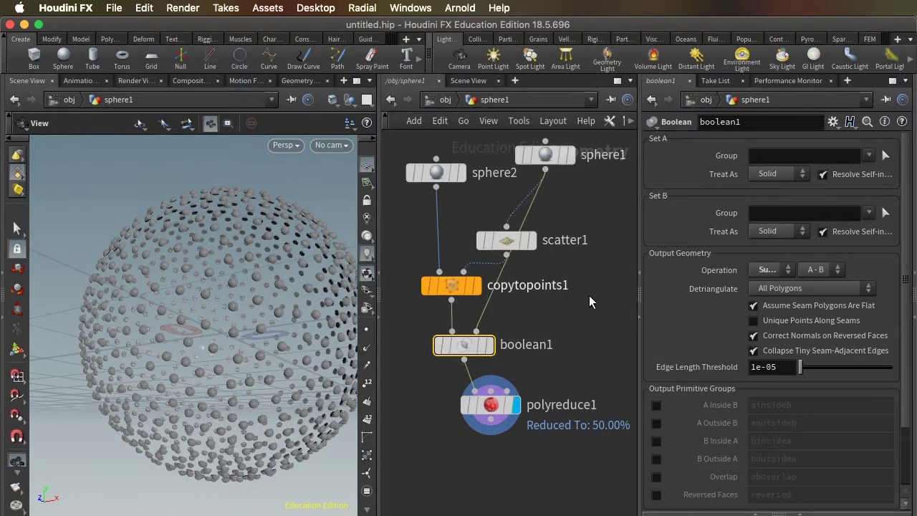
- Change boolean1's Operation from subtract to Union
left_click(765, 270)
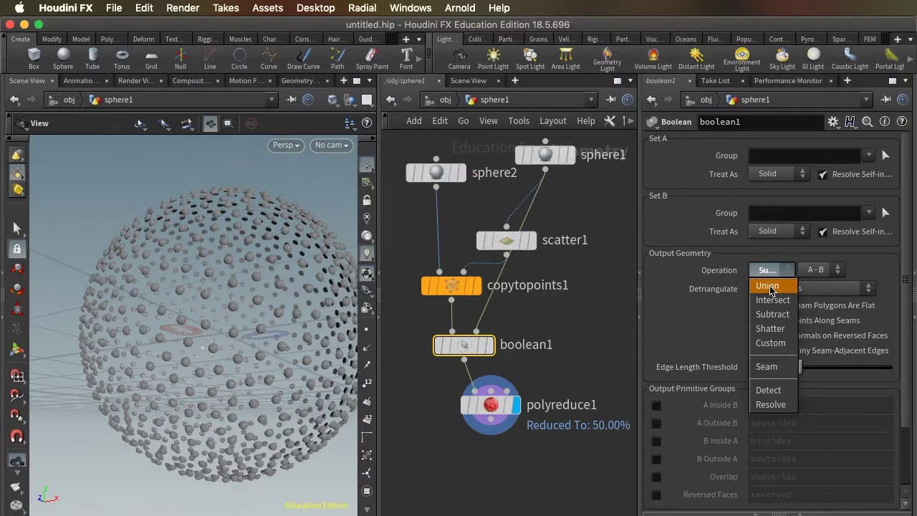
left_click(768, 287)
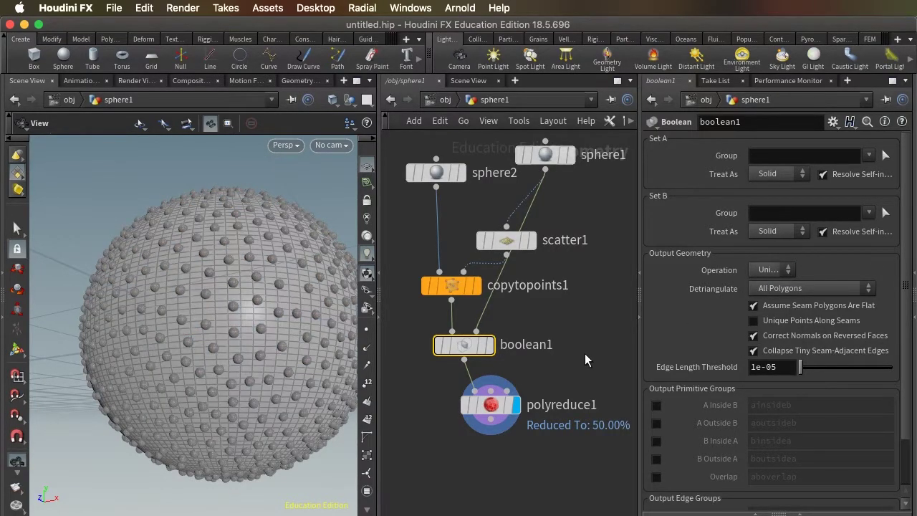
- Zoom in and orbit around the unioned sphere to inspect its dotted surface
left_click_drag(219, 334, 220, 339)
scroll(219, 339, "up", 10)
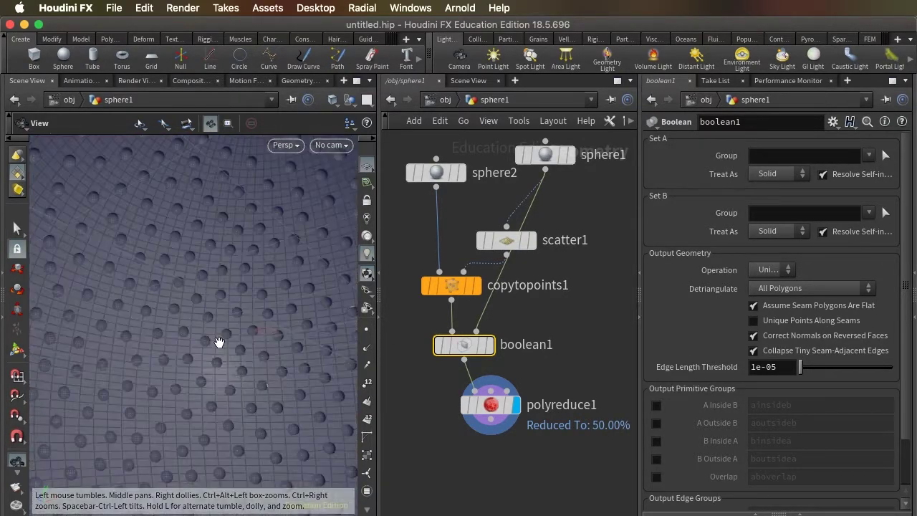
scroll(215, 343, "up", 8)
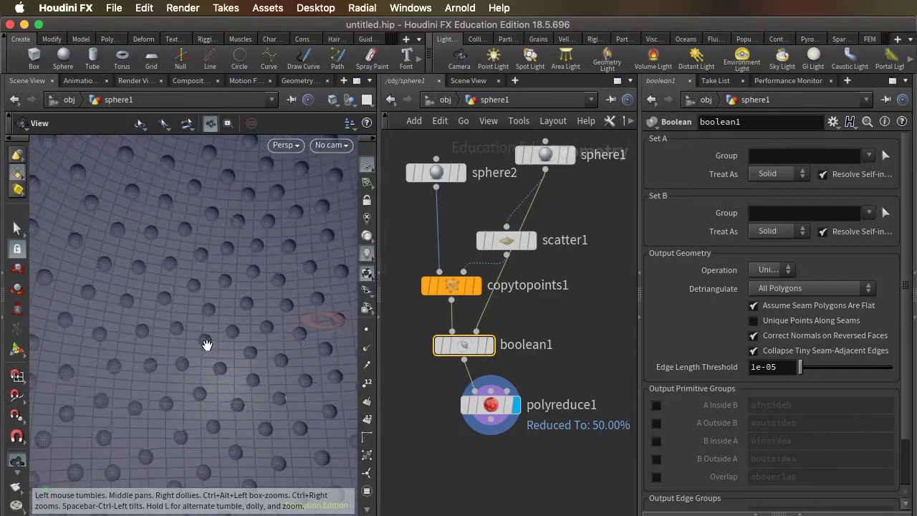
left_click_drag(204, 346, 172, 276)
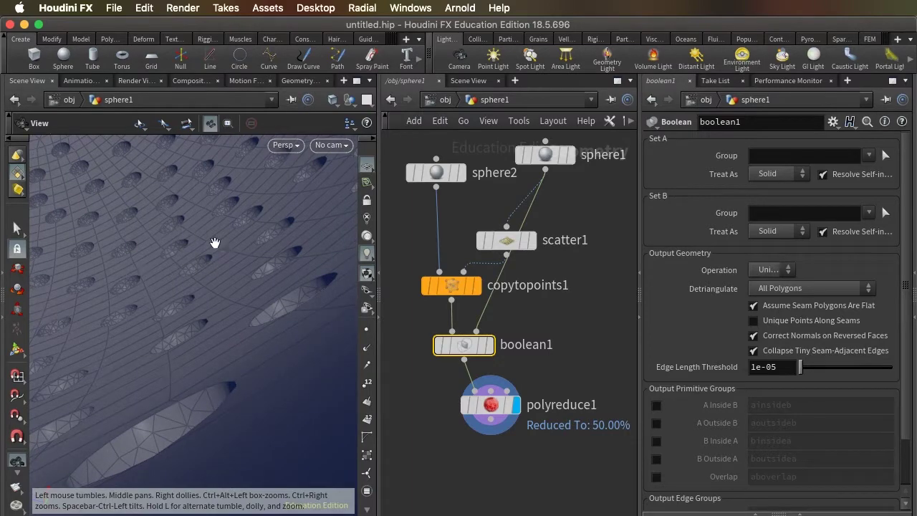
left_click_drag(215, 243, 256, 311)
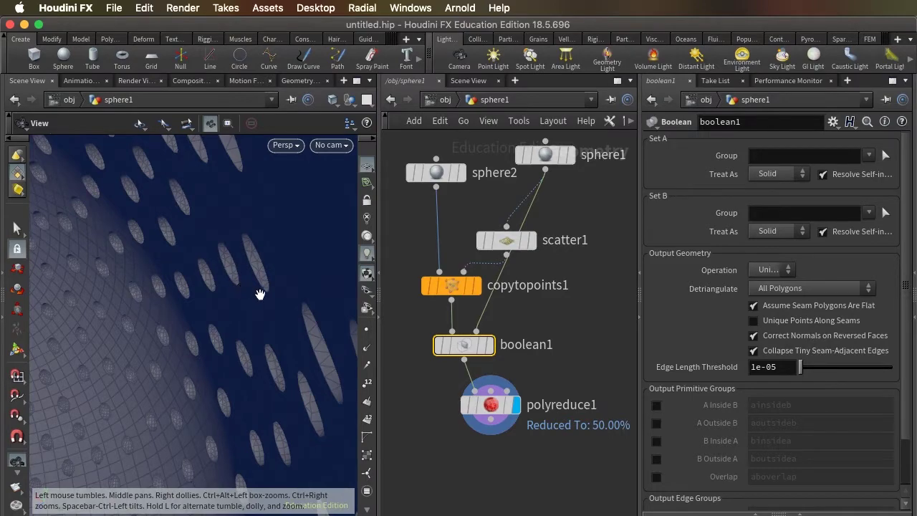
left_click_drag(274, 293, 288, 339)
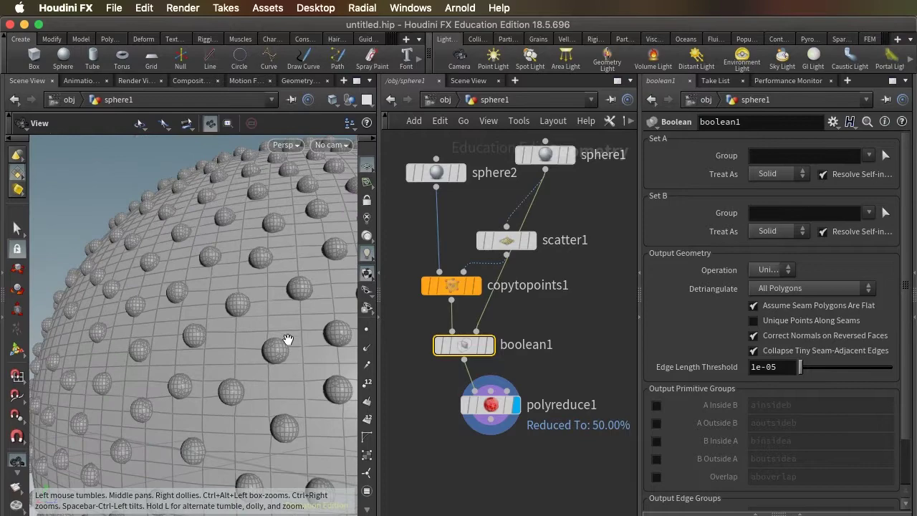
- Compare boolean1's 241,017 points with polyreduce1's 82,258, then move polyreduce1 lower
middle_click(471, 351)
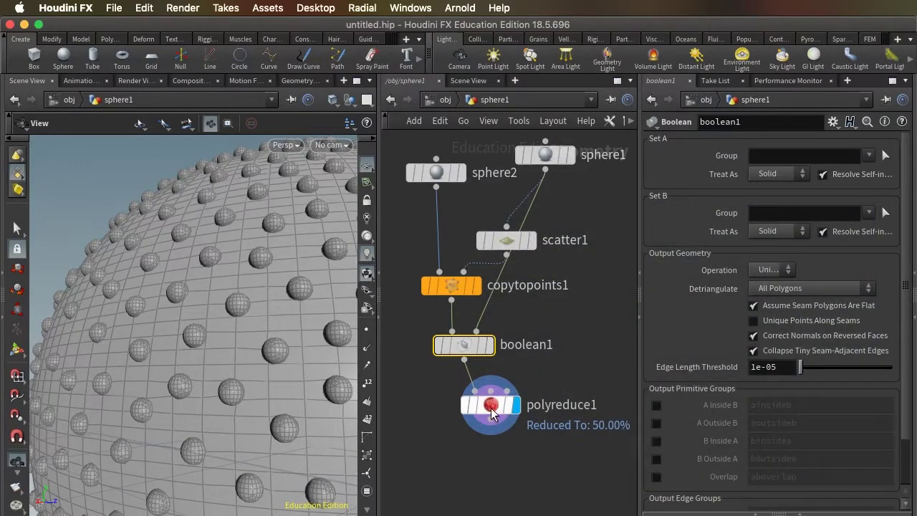
middle_click(491, 405)
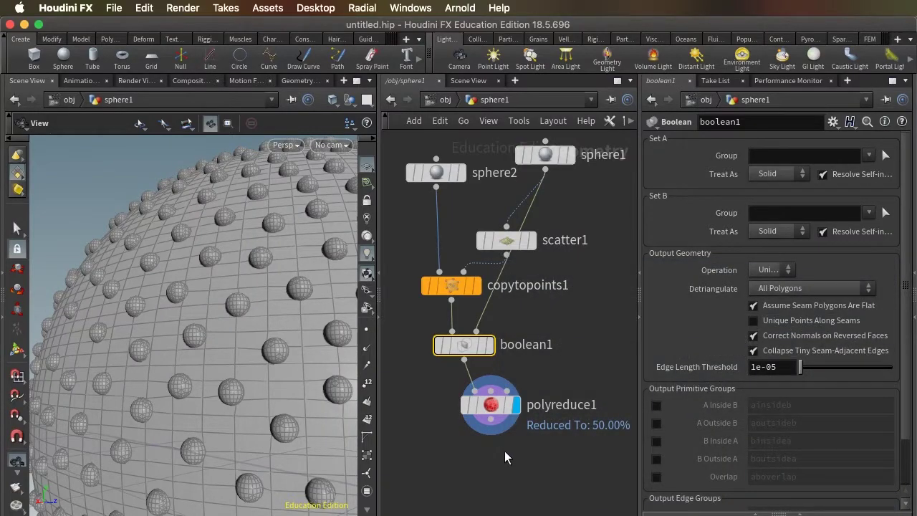
left_click_drag(494, 412, 490, 445)
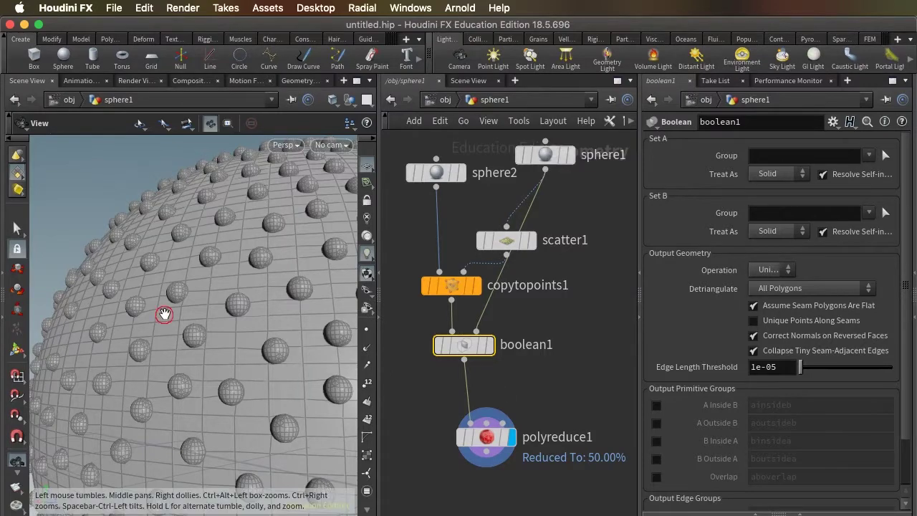
mouse_move(165, 313)
left_mouse_down()
mouse_move(178, 323)
mouse_move(125, 337)
mouse_move(160, 328)
left_mouse_up()
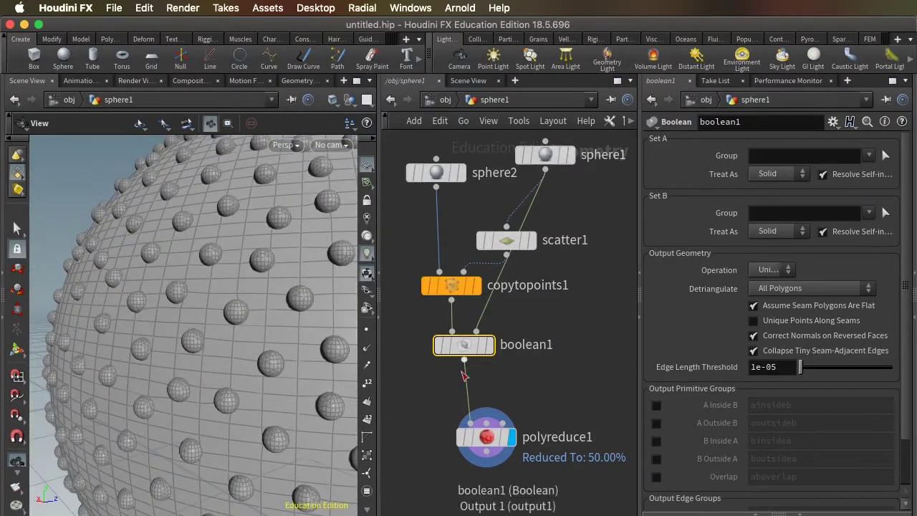
- Insert a PolyDoctor node on the wire between boolean1 and polyreduce1
key("Tab")
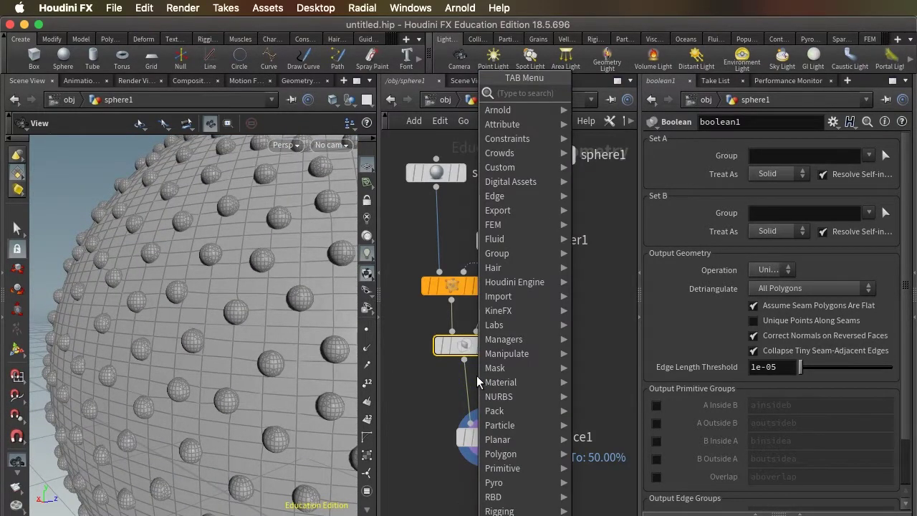
type("pol")
type("y")
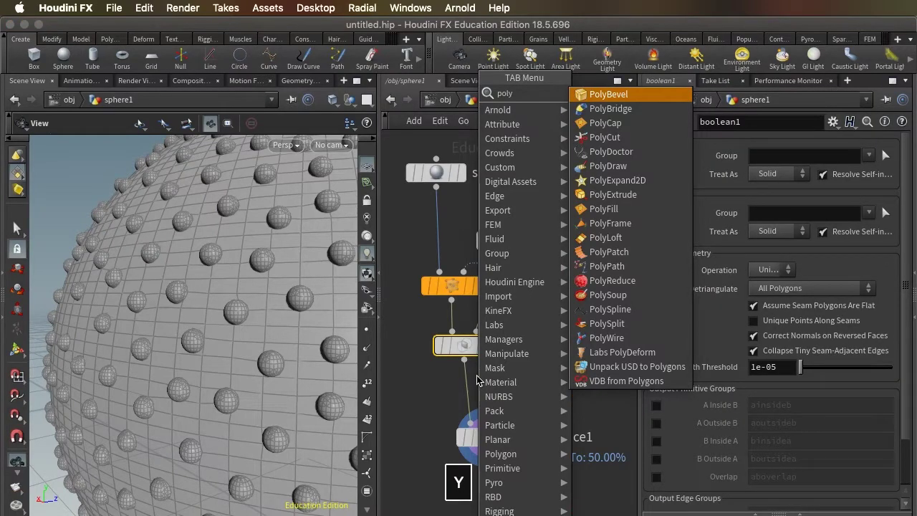
left_click(635, 154)
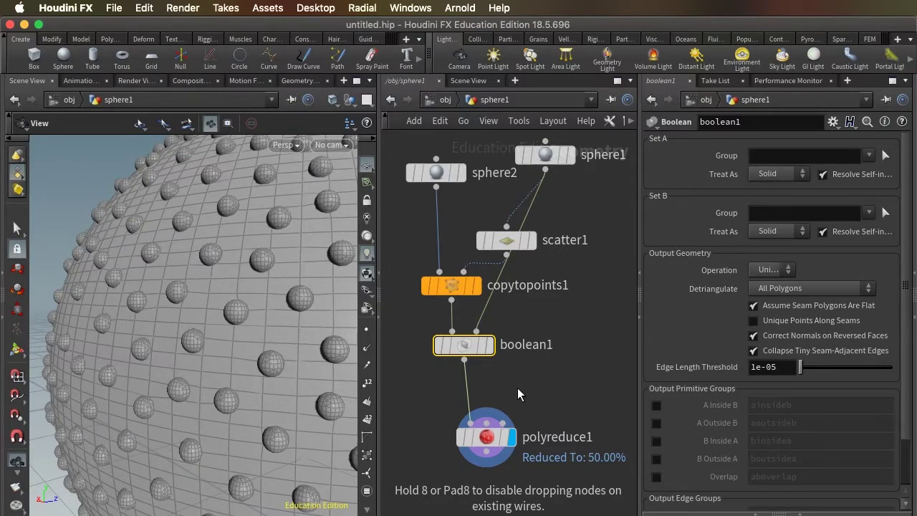
left_click(518, 394)
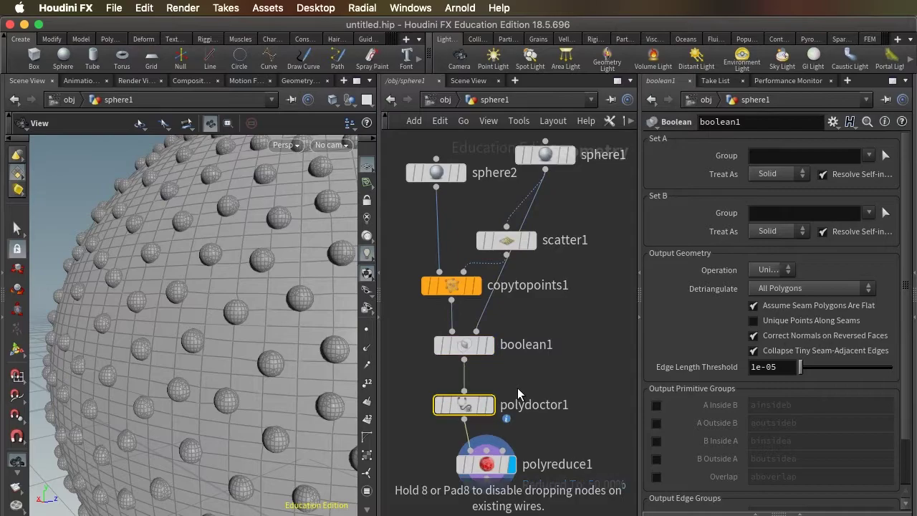
mouse_move(236, 307)
left_mouse_down()
mouse_move(241, 294)
mouse_move(237, 312)
left_mouse_up()
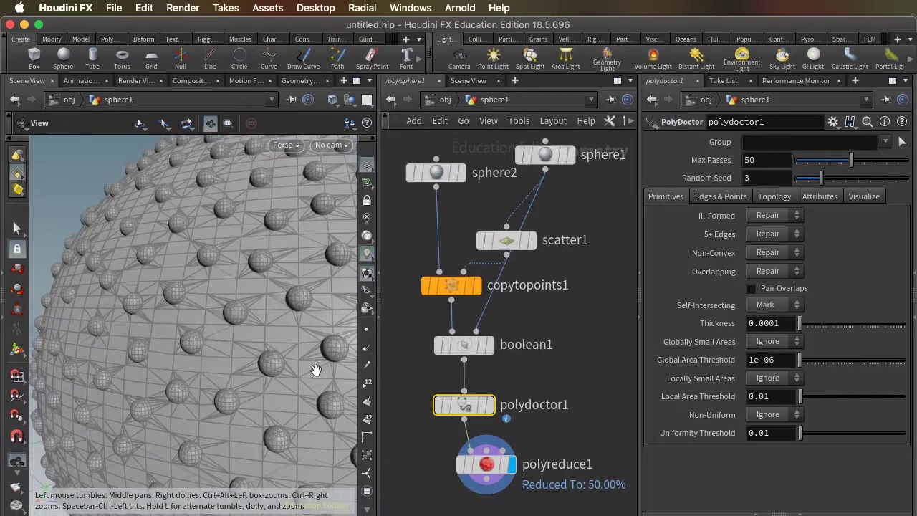
middle_click(465, 408)
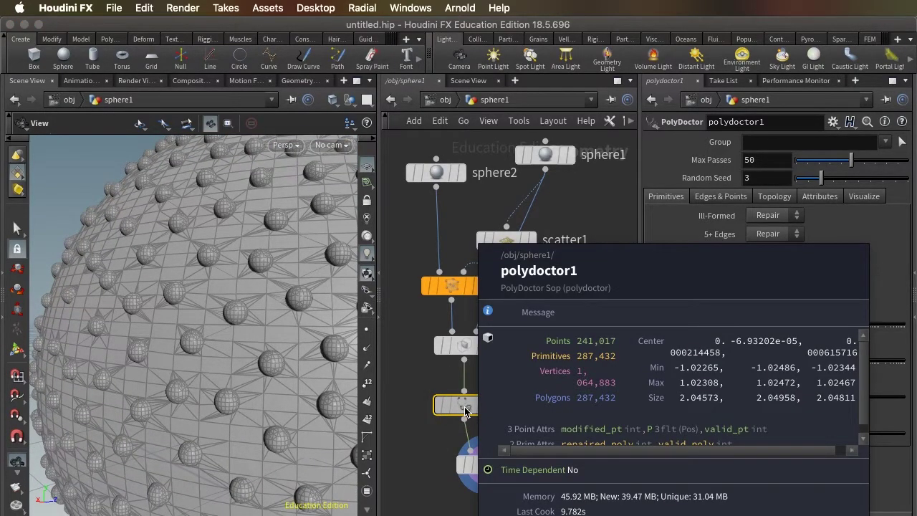
middle_click(489, 466)
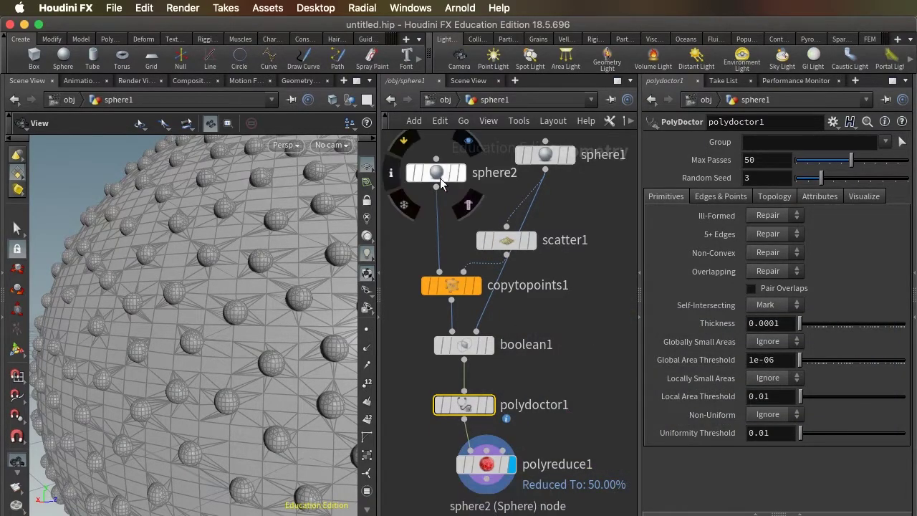
- Show sphere2's settings, frame all nodes, and check polyreduce1's statistics and fused result
left_click(438, 176)
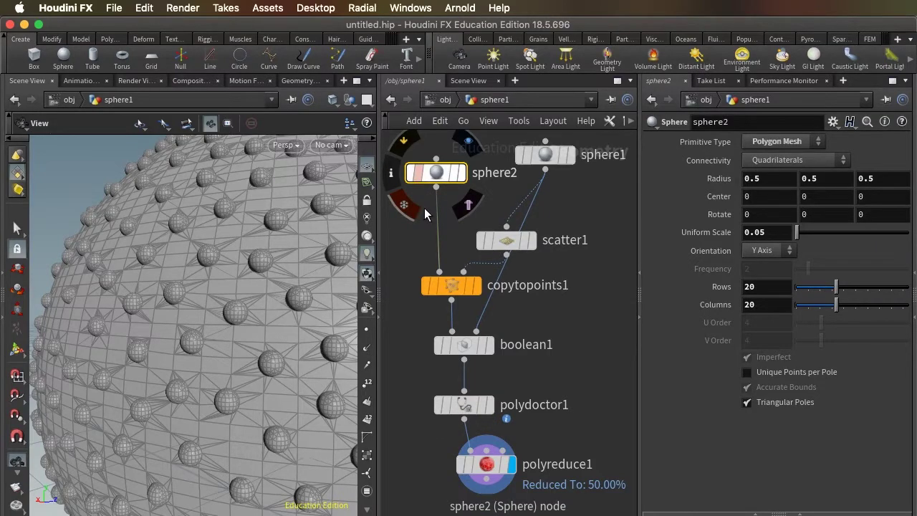
key("h")
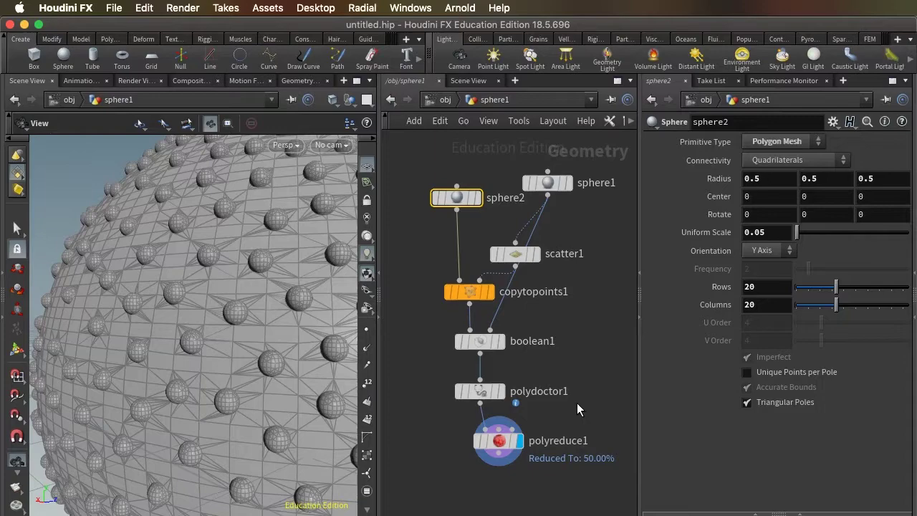
middle_click(503, 442)
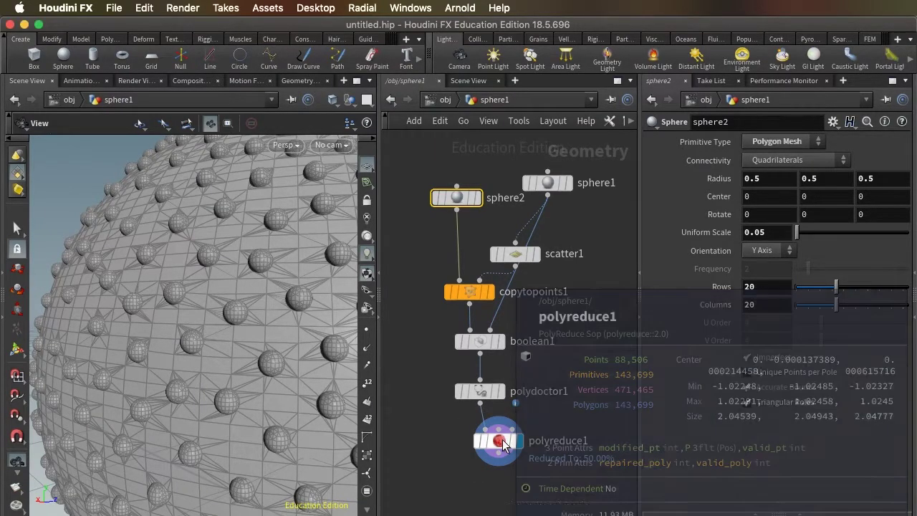
left_click(181, 349)
left_click_drag(182, 349, 219, 389)
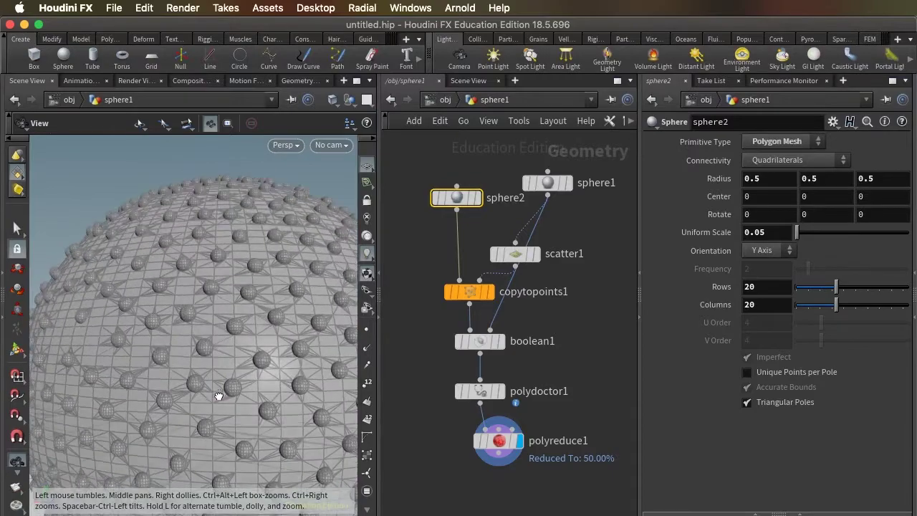
mouse_move(219, 327)
left_mouse_down()
mouse_move(220, 337)
mouse_move(236, 331)
mouse_move(204, 331)
left_mouse_up()
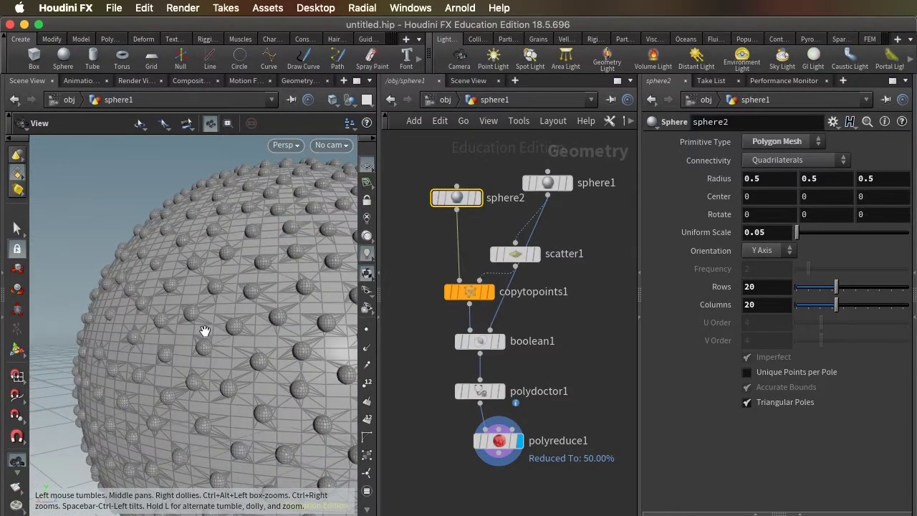